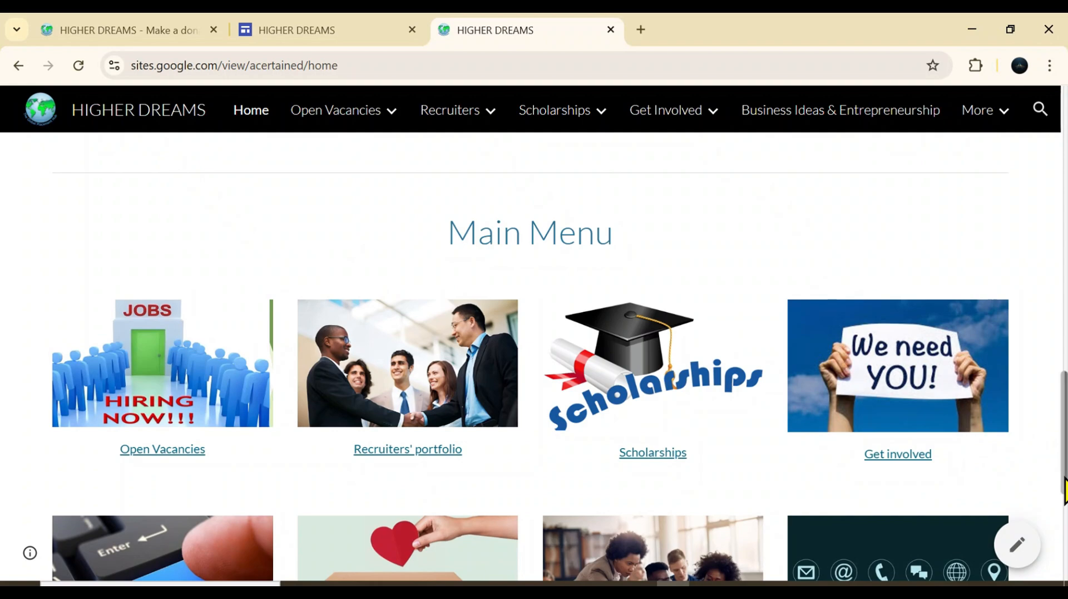
# Review the published home page from the welcome banner through the Career Placement Hub and "Here is all you need to know" sections
pyautogui.moveTo(1065, 478); pyautogui.dragTo(1067, 51)
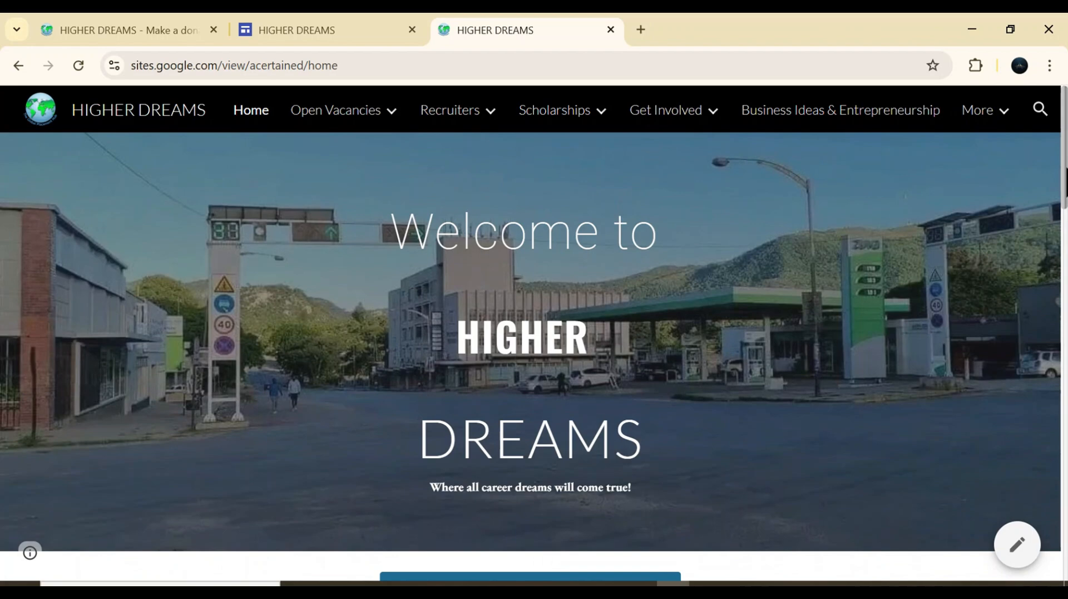
pyautogui.moveTo(1067, 168); pyautogui.dragTo(1066, 272)
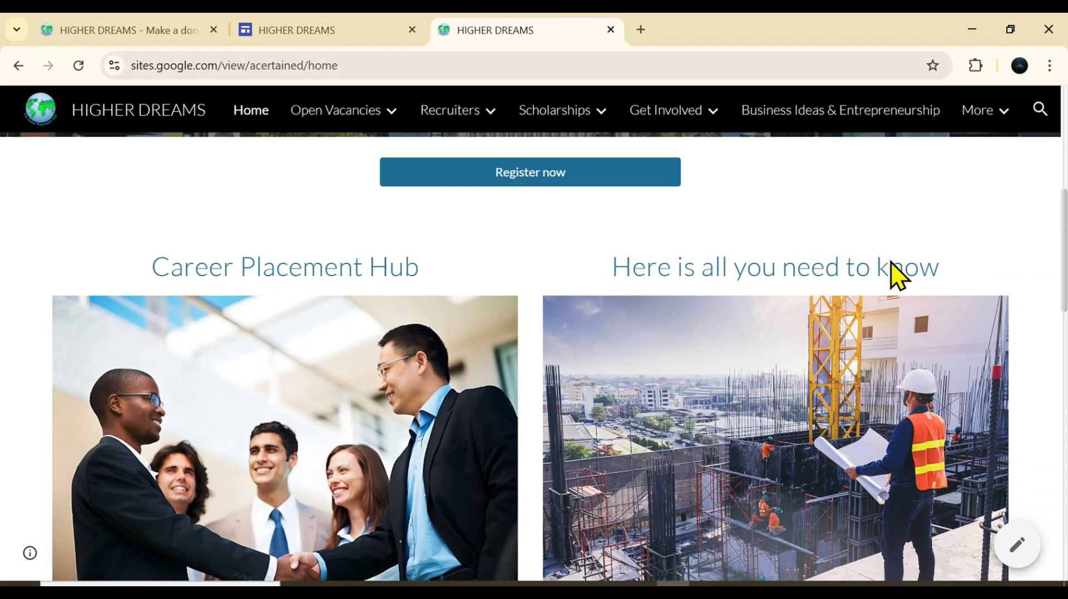
pyautogui.scroll(-1, 1062, 309)
pyautogui.scroll(-6, 1060, 323)
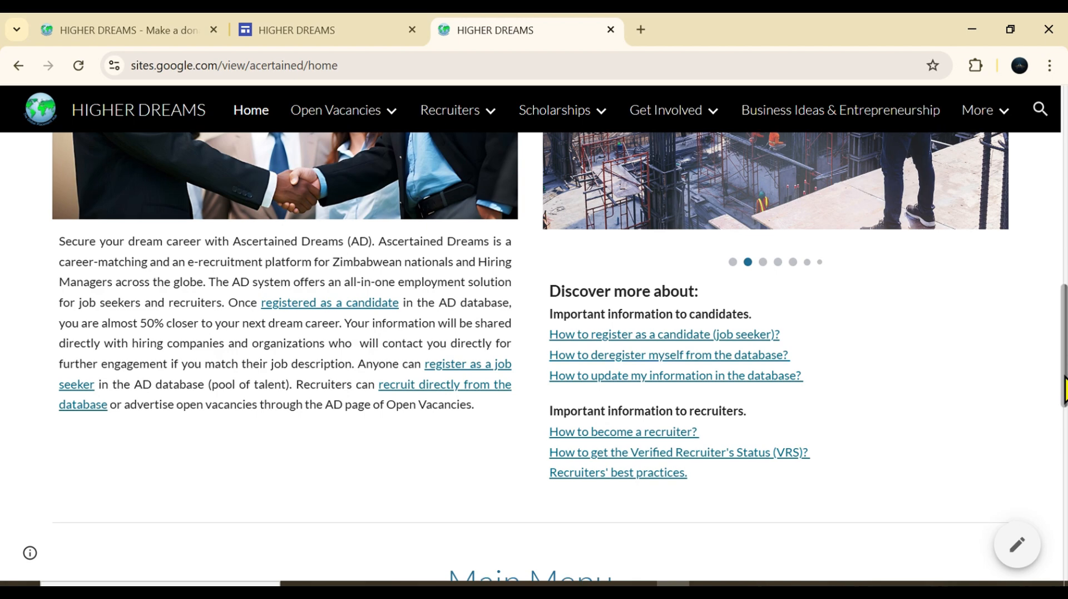
pyautogui.moveTo(1065, 370); pyautogui.dragTo(1066, 317)
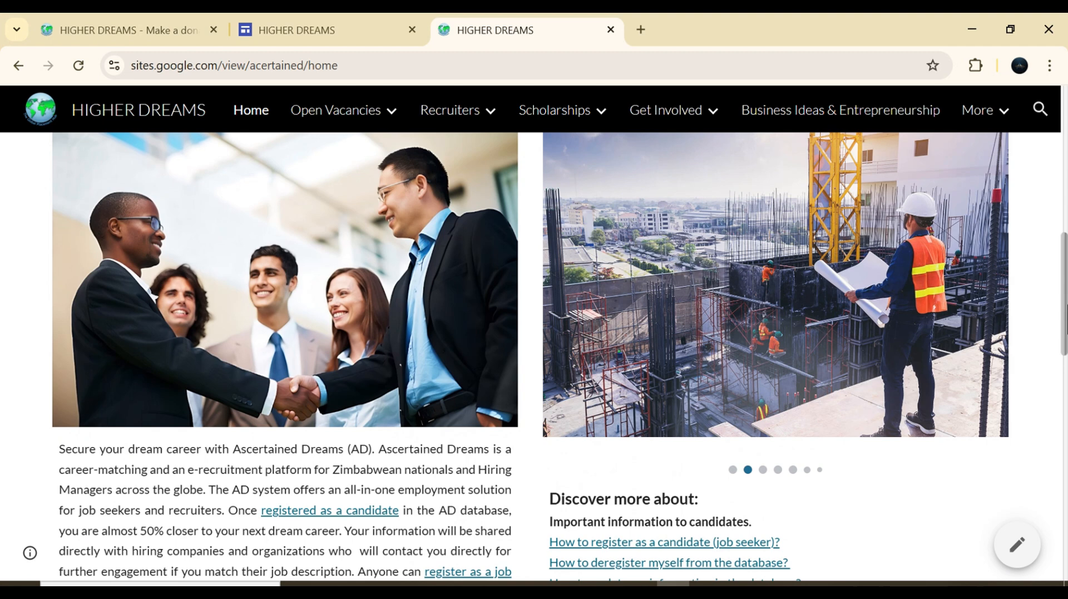
pyautogui.moveTo(1067, 317); pyautogui.dragTo(1067, 310)
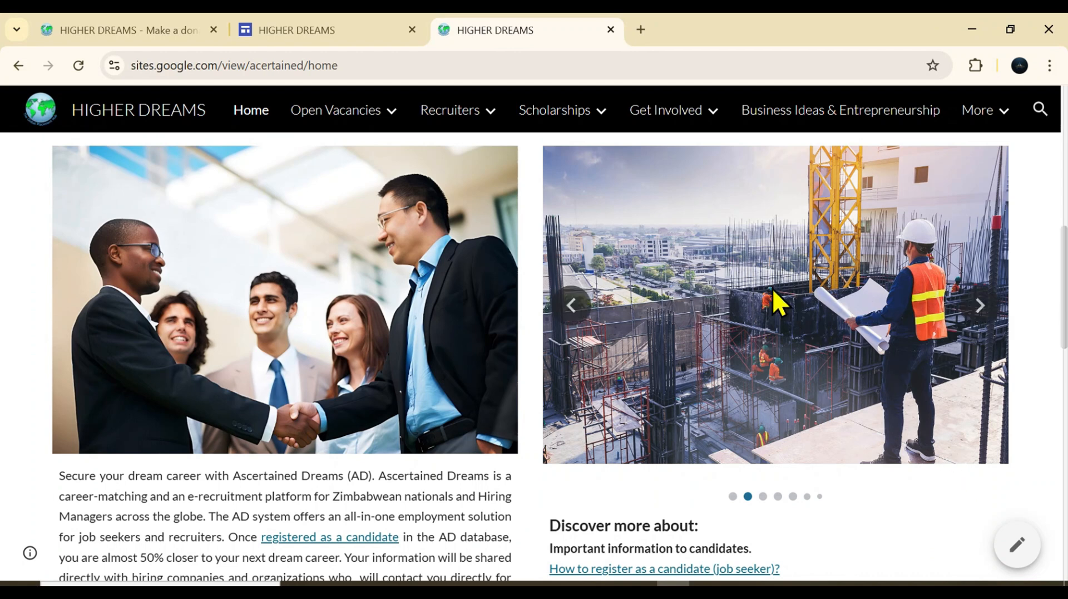
# Advance through the images of the carousel under "Here is all you need to know" on the published home page
pyautogui.click(980, 309)
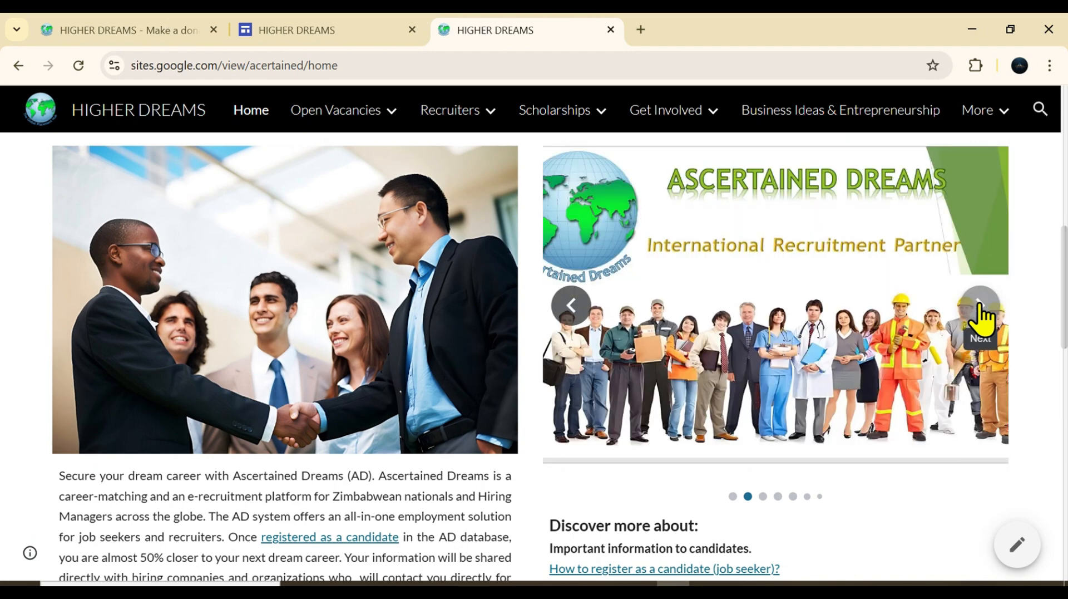
pyautogui.click(980, 310)
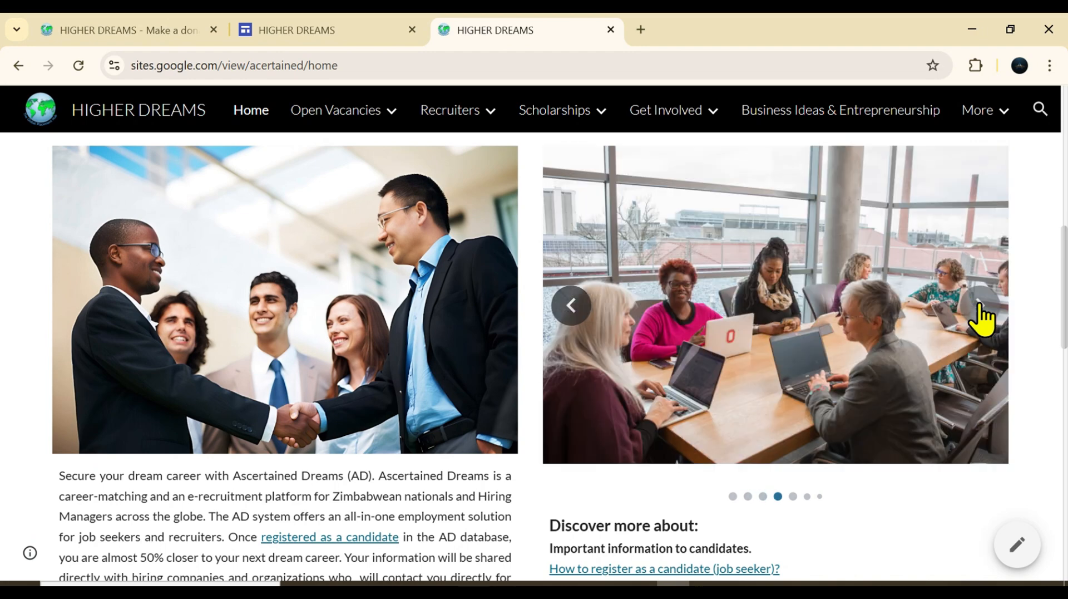
pyautogui.click(980, 309)
pyautogui.click(980, 308)
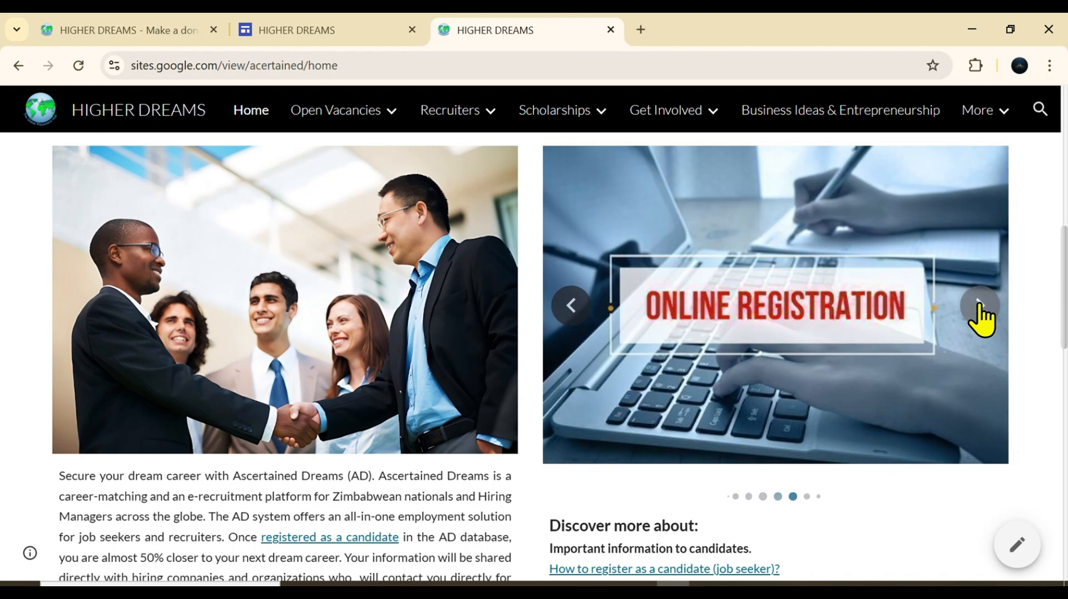
pyautogui.click(980, 308)
pyautogui.click(980, 307)
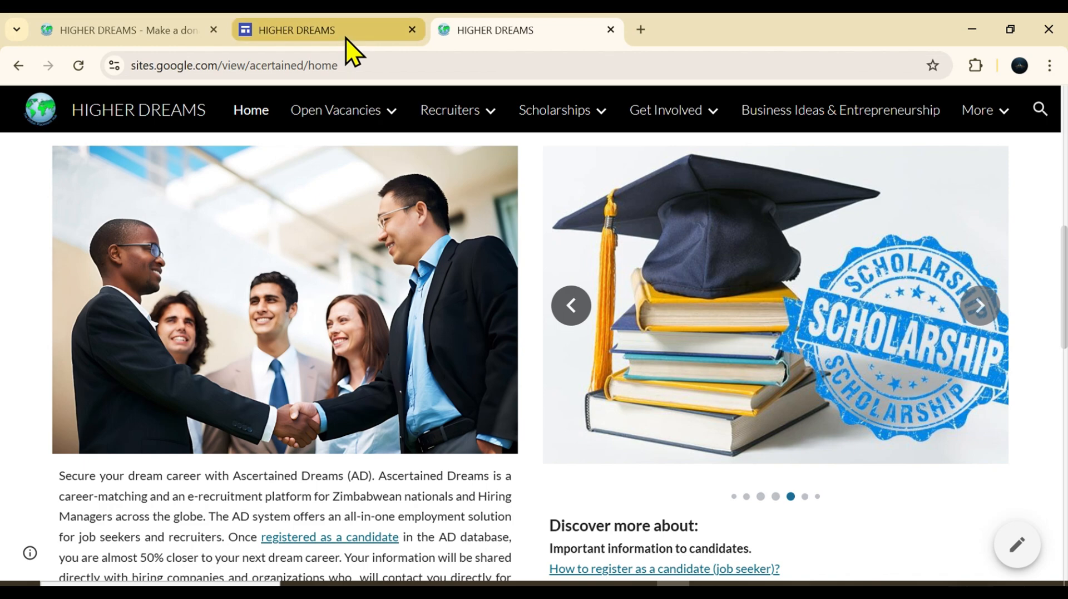
# Switch to the HIRE DREAMS site editor, exit its preview and select the portrait picture under "Here is all you need to know"
pyautogui.click(345, 37)
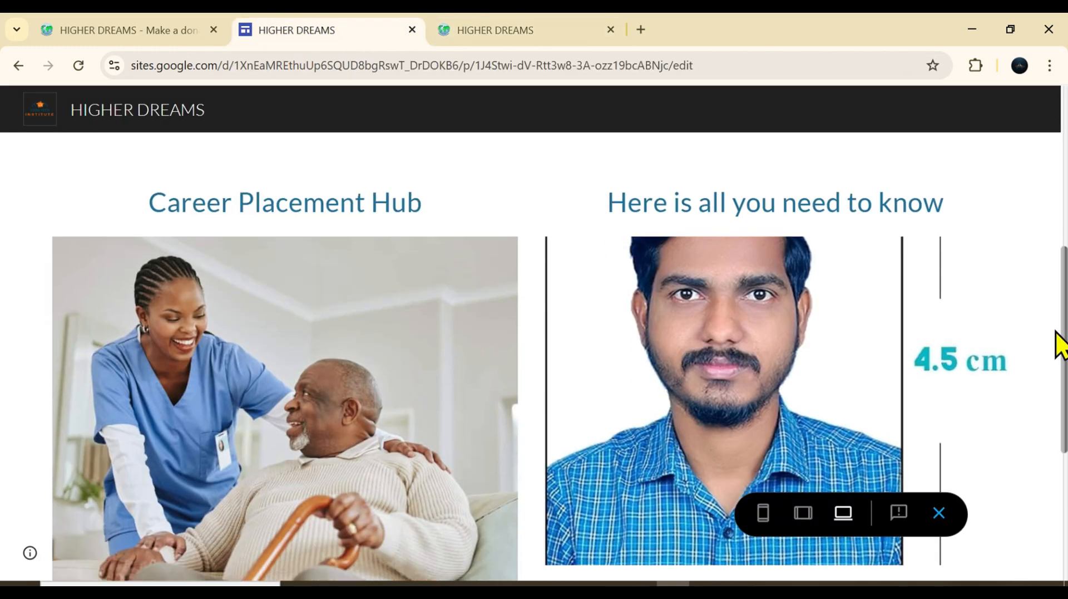
pyautogui.scroll(-2, 1058, 343)
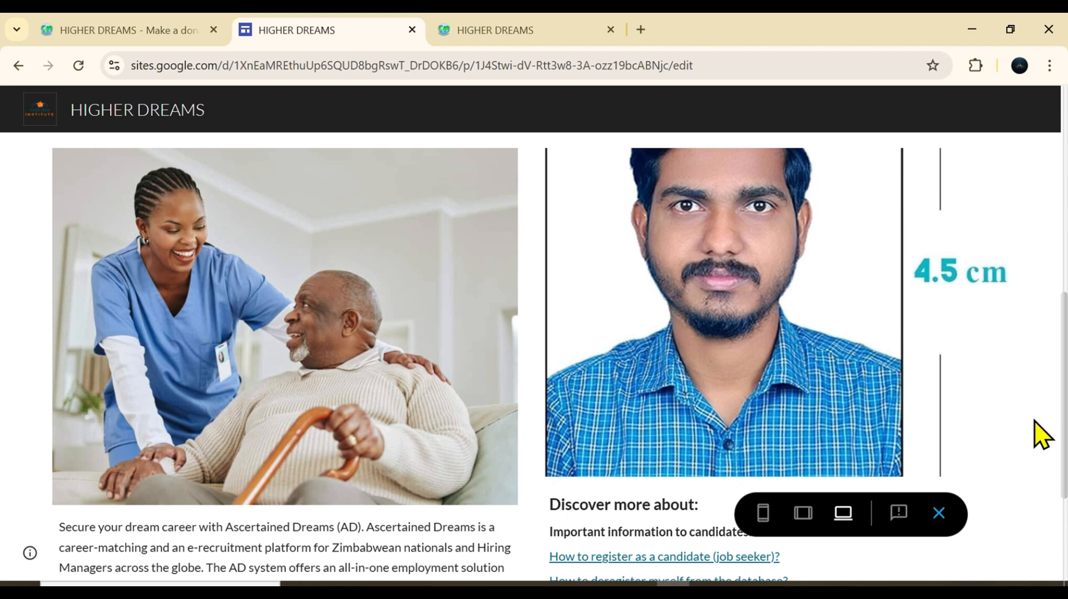
pyautogui.click(941, 514)
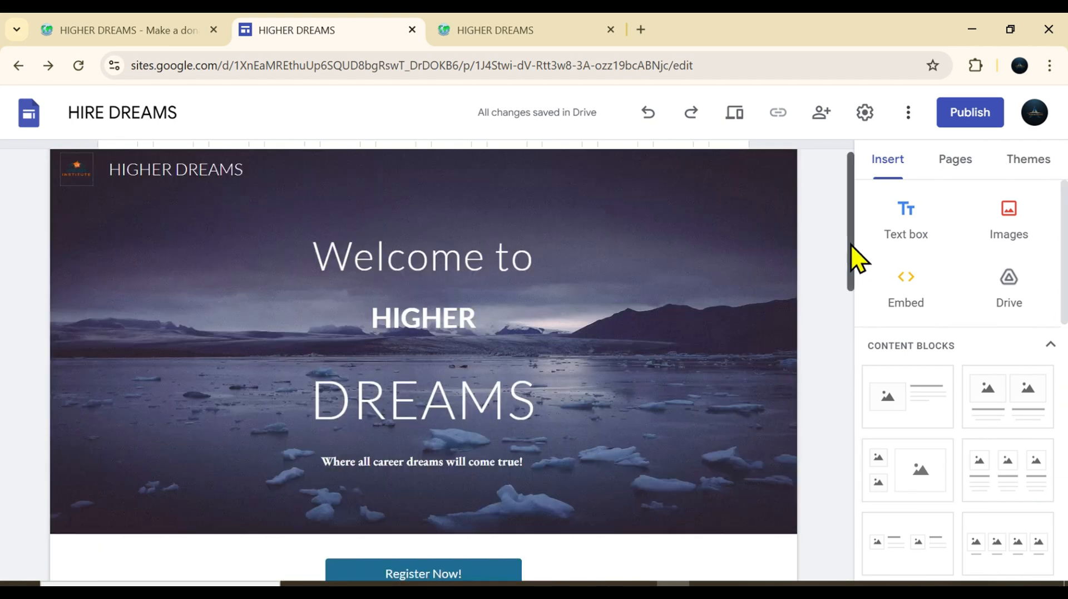
pyautogui.scroll(-10, 837, 431)
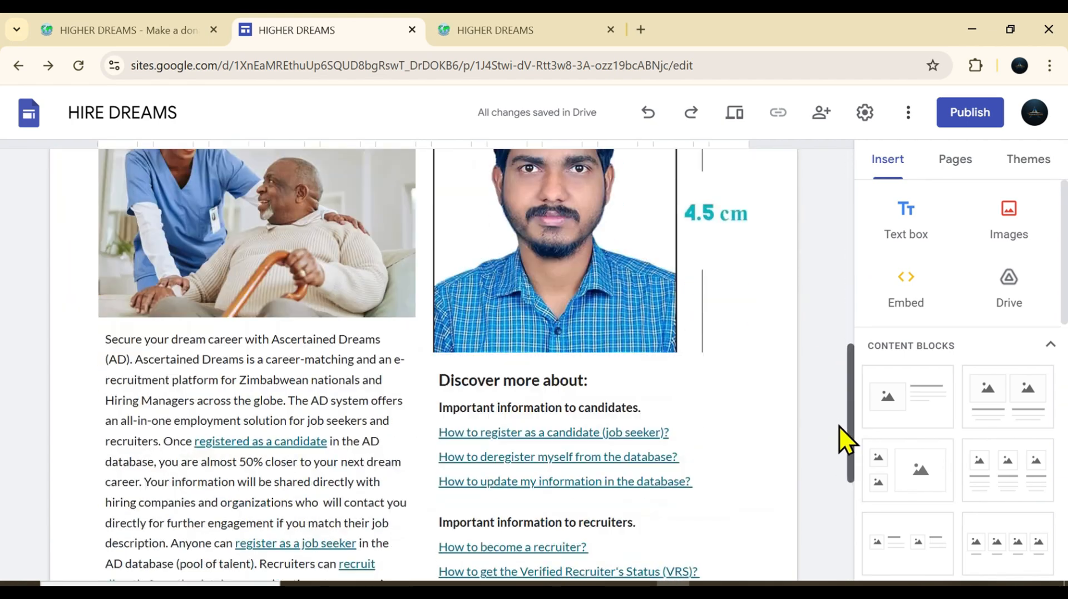
pyautogui.scroll(3, 839, 426)
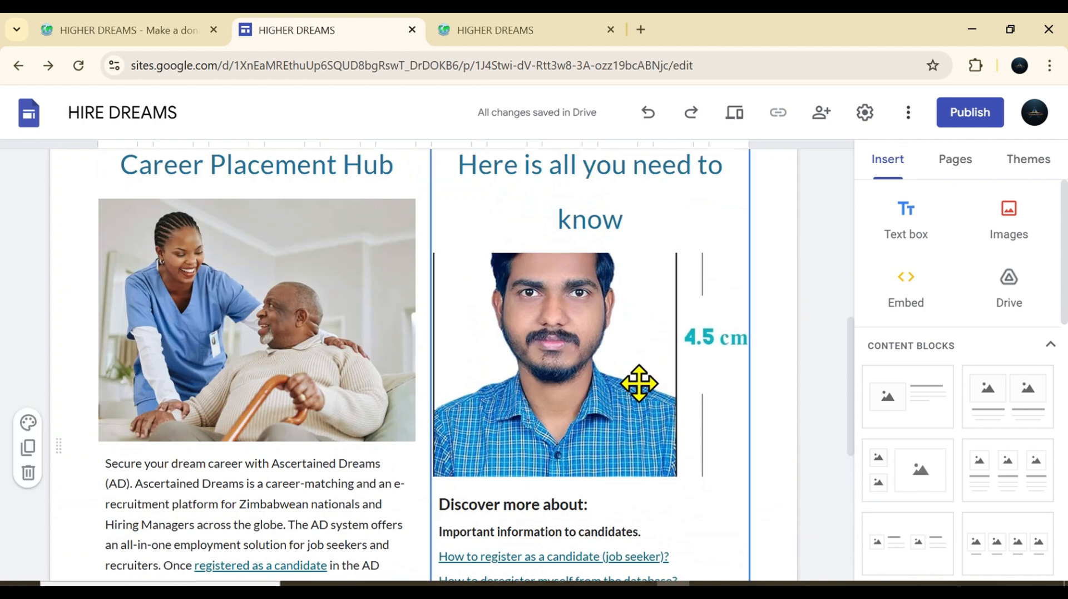
pyautogui.click(640, 383)
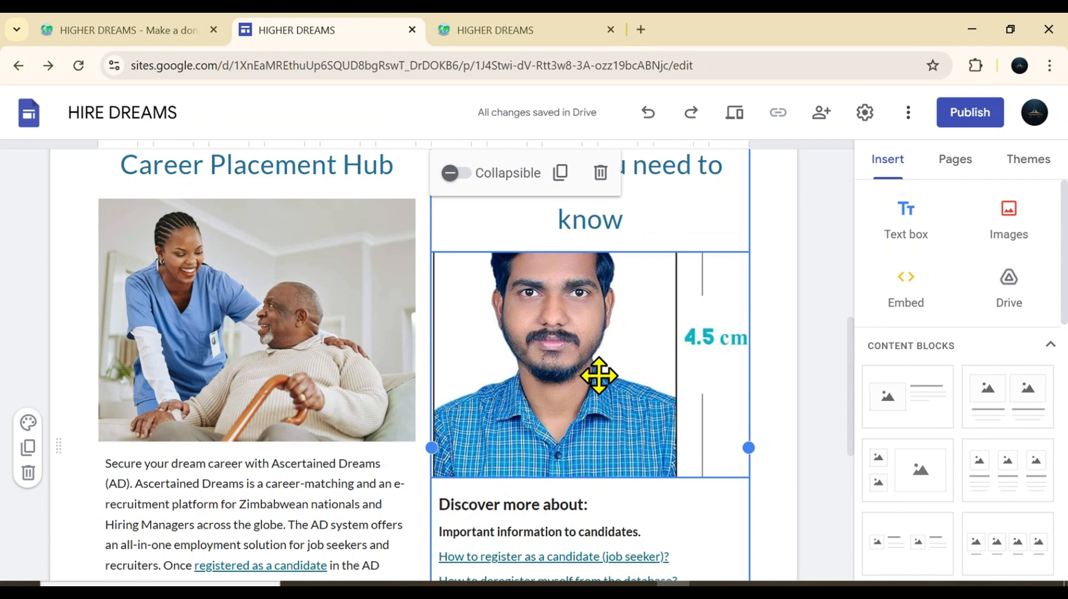
# Start a new image carousel and choose to upload its images from the computer
pyautogui.moveTo(1064, 286); pyautogui.dragTo(1064, 341)
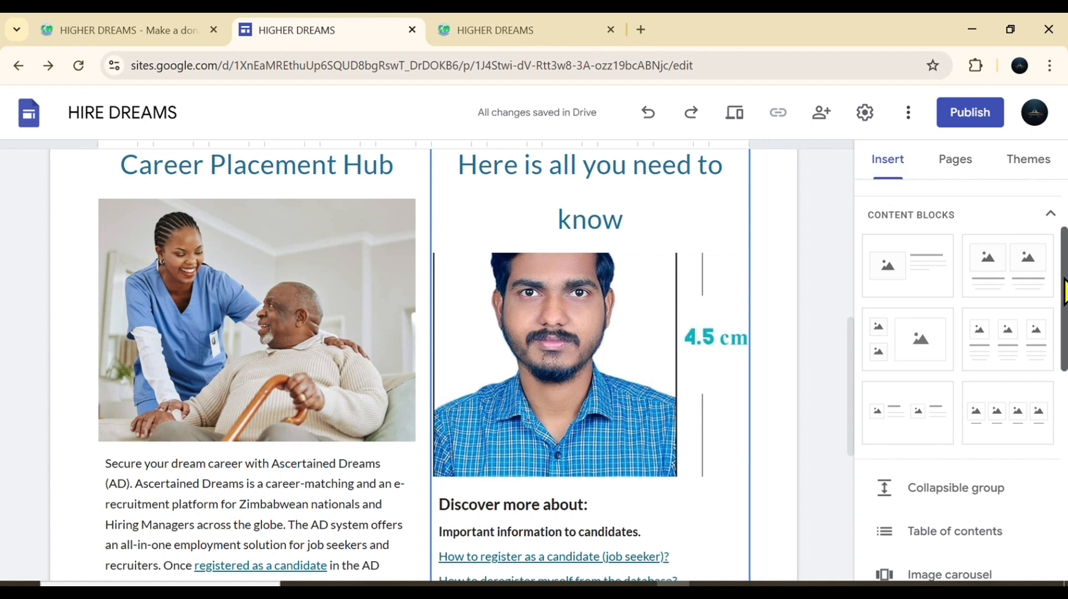
pyautogui.moveTo(1064, 293); pyautogui.dragTo(1064, 330)
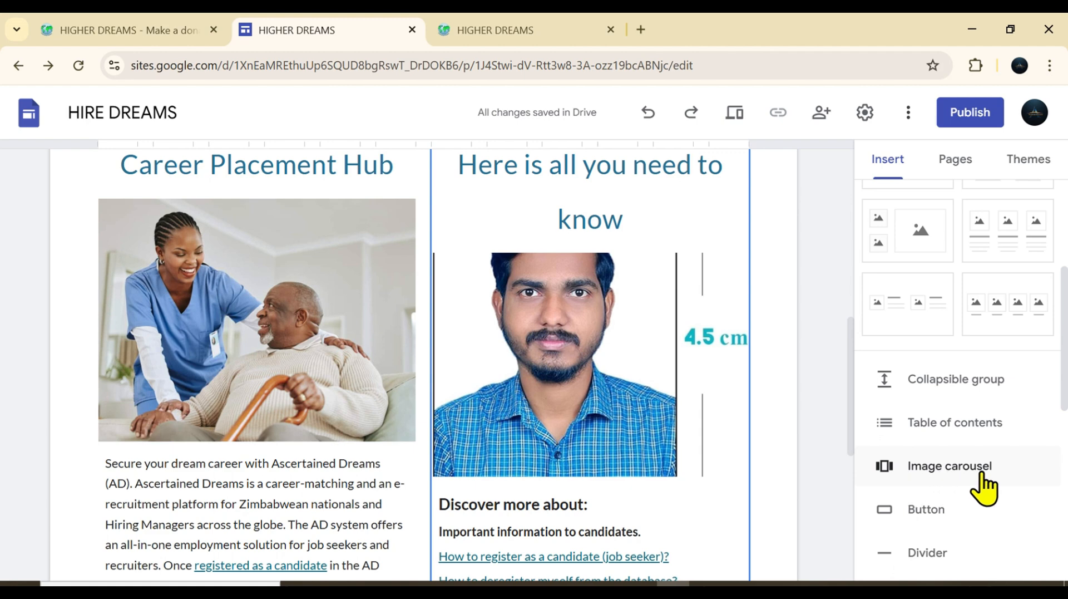
pyautogui.click(919, 467)
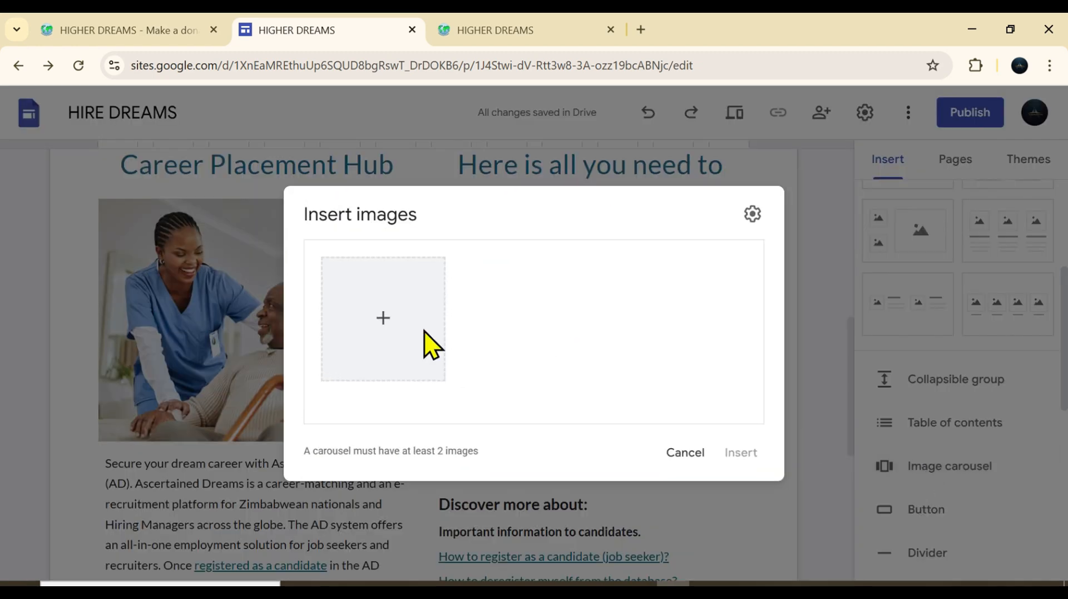
pyautogui.click(384, 322)
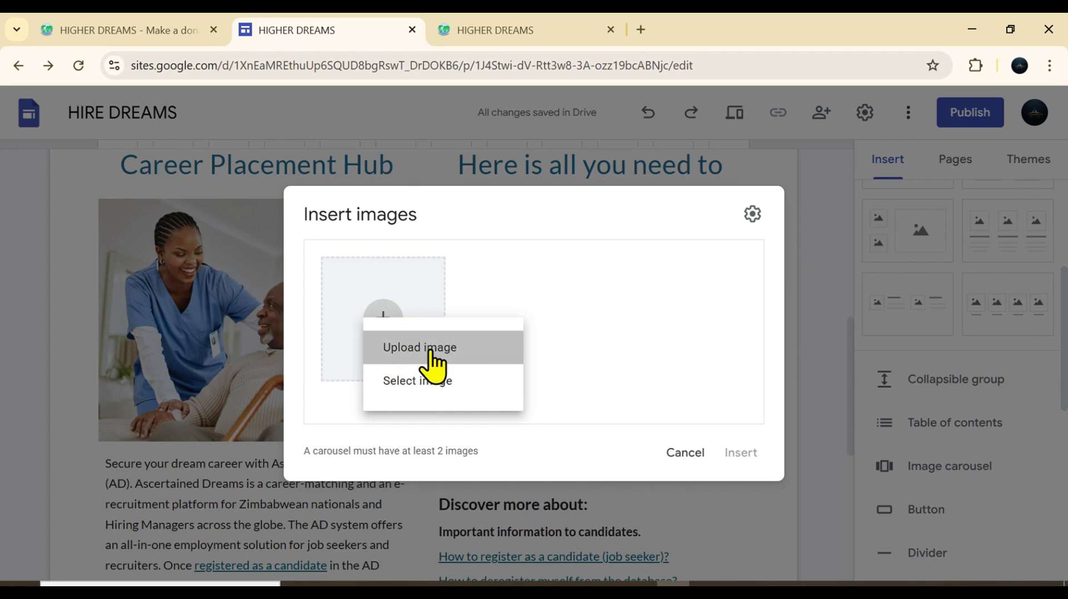
pyautogui.click(430, 350)
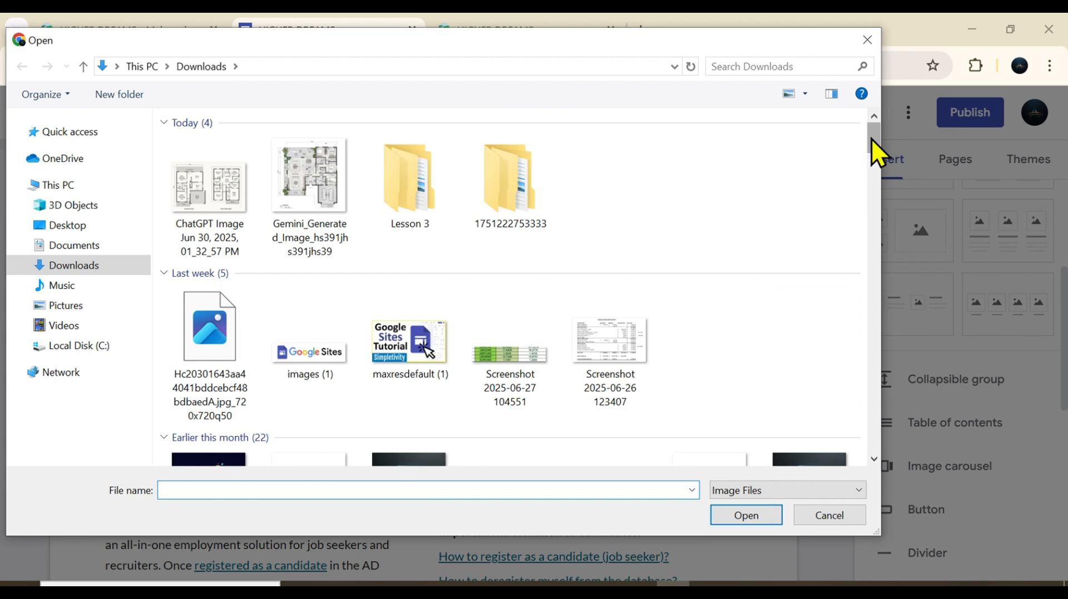
# Upload the Downloads images 17572, ict, 360_F_247743226_shwcBVUUiUt8d8wnT5cVTHVFIrT3AKGt and Logo CTI 1 together into the carousel
pyautogui.moveTo(877, 138); pyautogui.dragTo(855, 253)
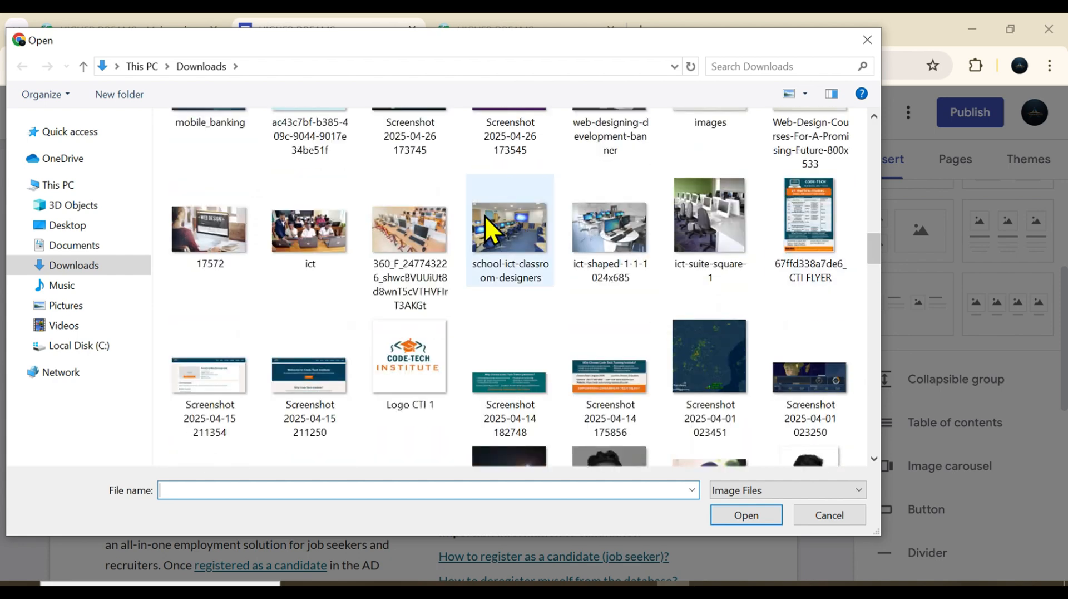
pyautogui.click(426, 236)
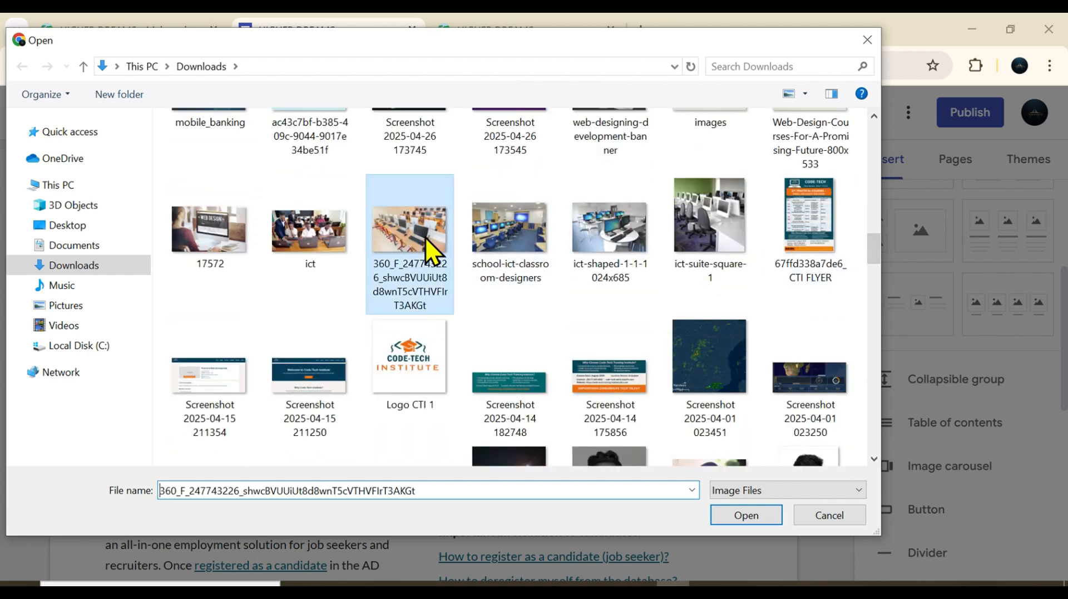
pyautogui.keyDown('ctrl'); pyautogui.click(225, 257); pyautogui.keyUp('ctrl')
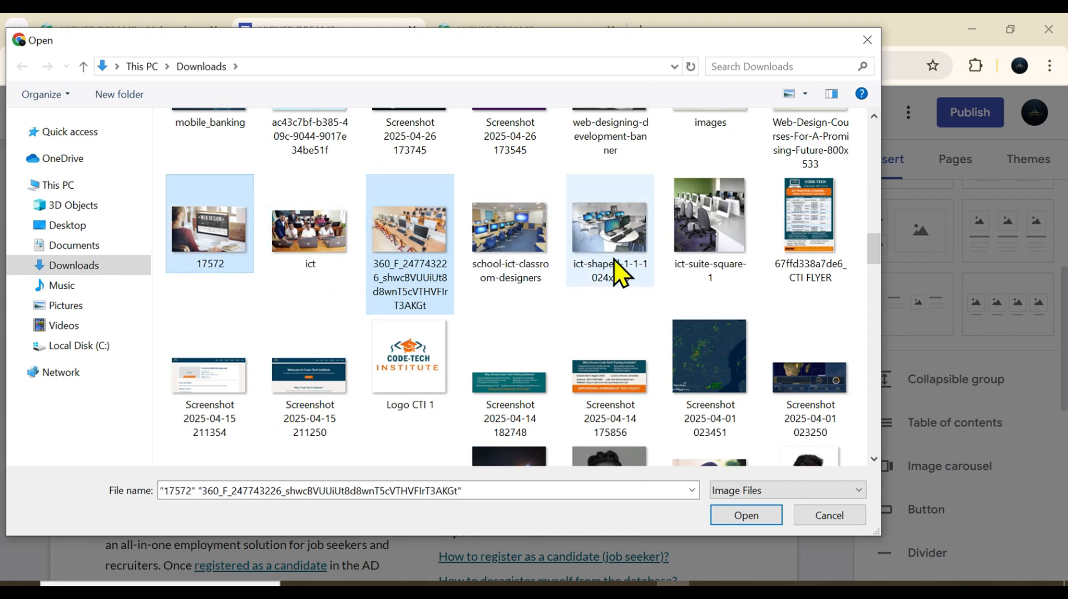
pyautogui.click(410, 353)
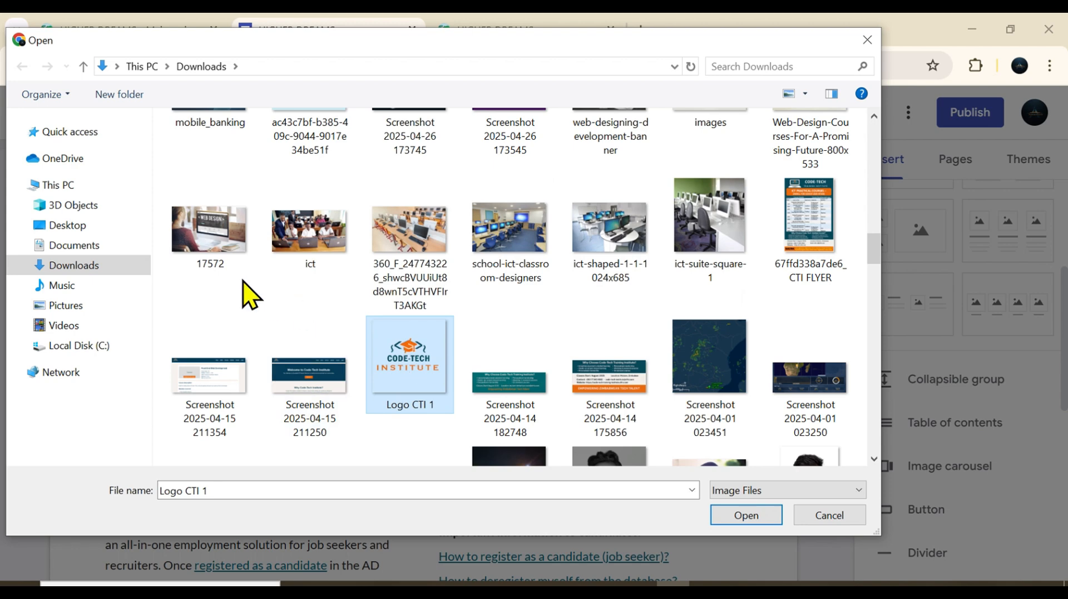
pyautogui.keyDown('ctrl'); pyautogui.click(216, 240); pyautogui.keyUp('ctrl')
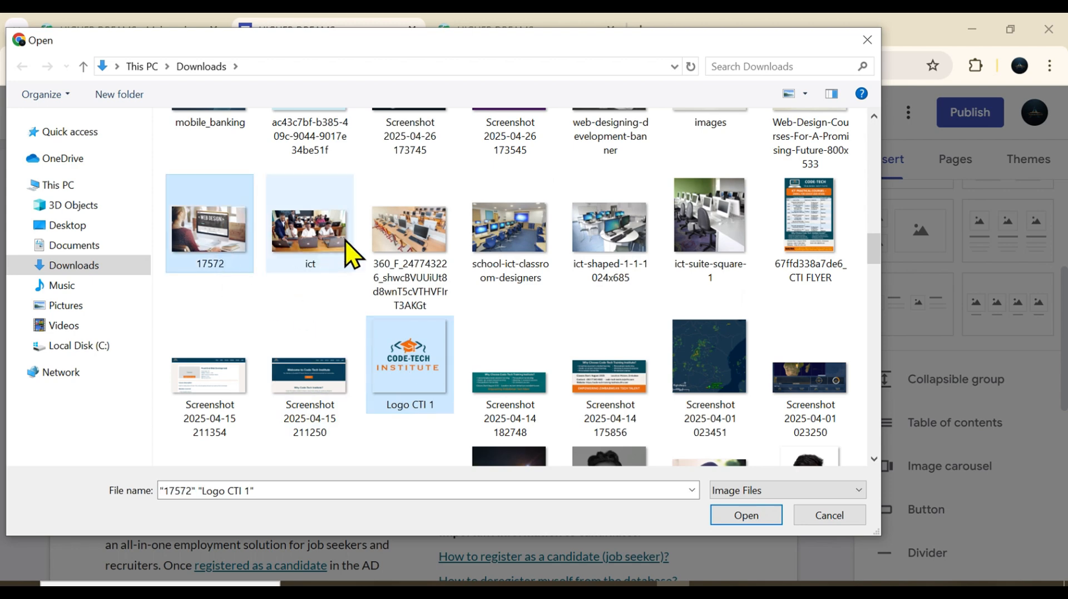
pyautogui.keyDown('ctrl'); pyautogui.click(390, 242); pyautogui.keyUp('ctrl')
pyautogui.keyDown('ctrl'); pyautogui.click(316, 236); pyautogui.keyUp('ctrl')
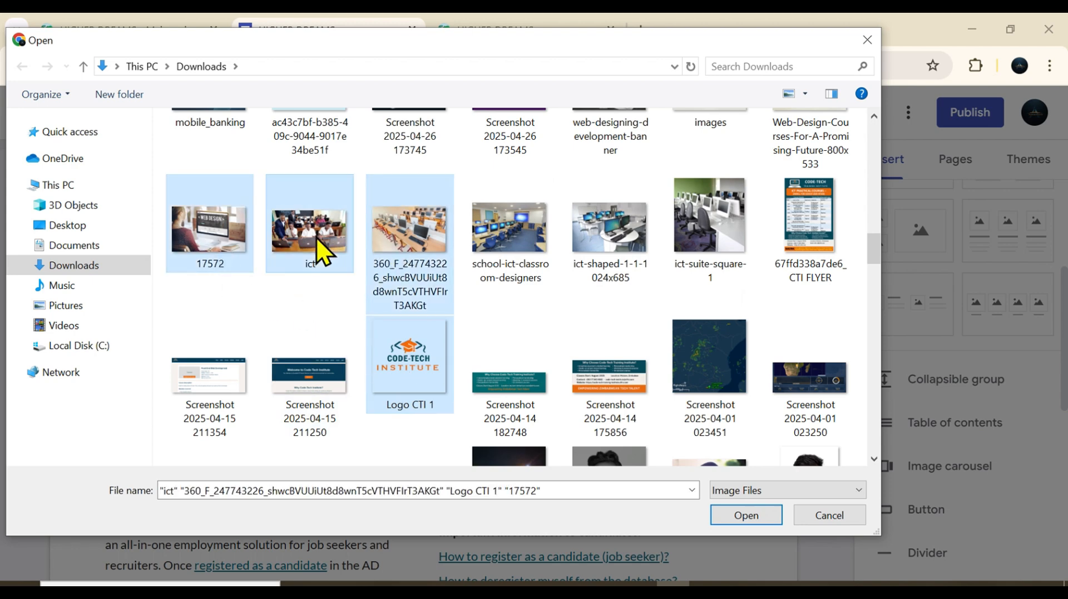
pyautogui.click(749, 515)
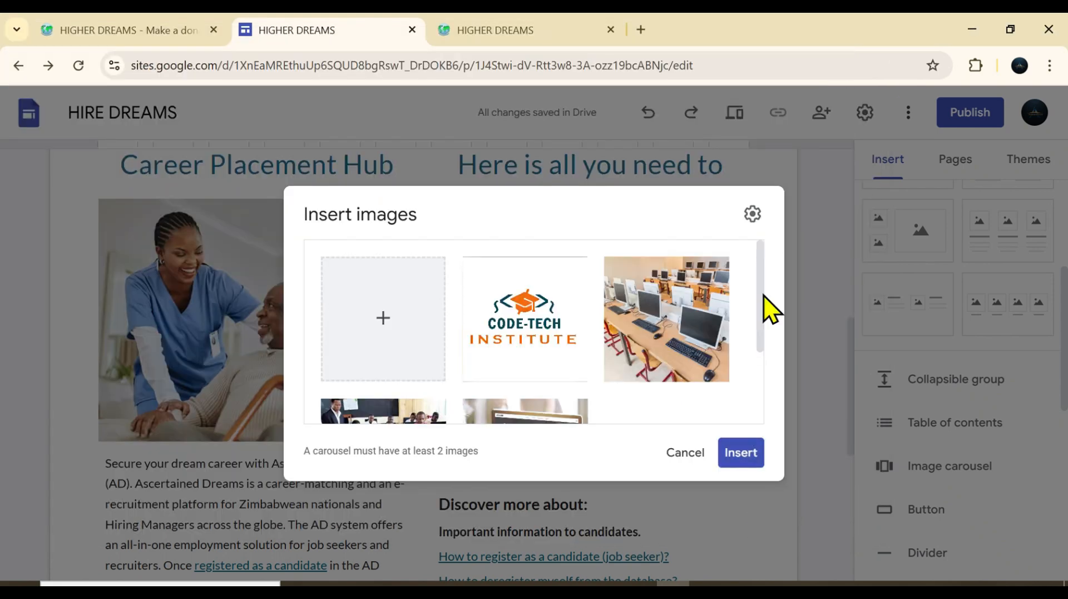
# Reorder the carousel so the computer-lab photo comes before the Code-Tech Institute logo, and insert it into the page
pyautogui.moveTo(763, 289)
pyautogui.mouseDown()
pyautogui.moveTo(757, 367)
pyautogui.moveTo(753, 292)
pyautogui.mouseUp()
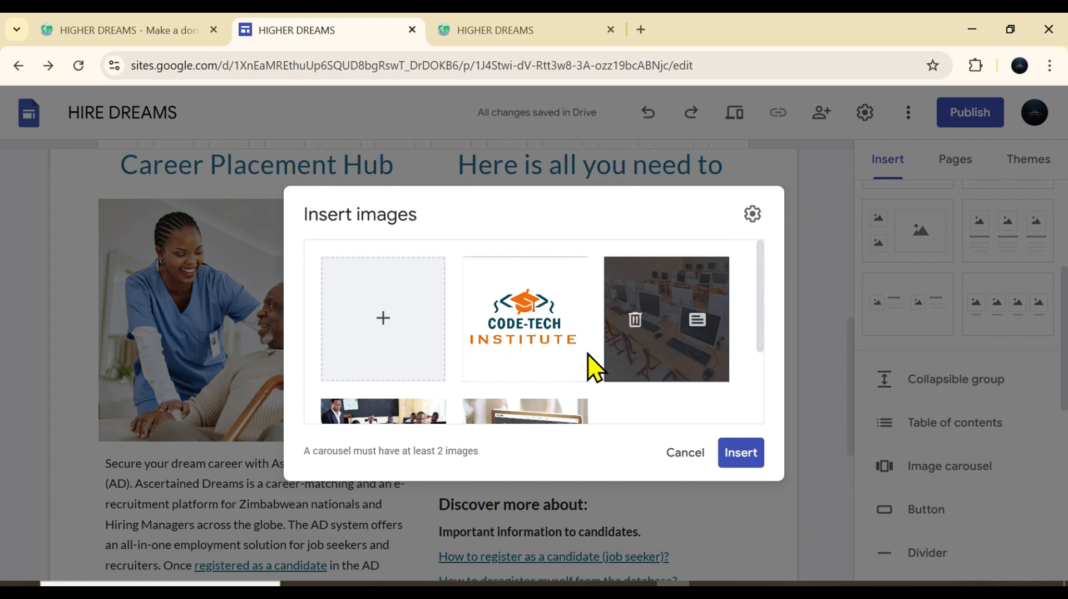
pyautogui.moveTo(589, 356); pyautogui.dragTo(493, 301)
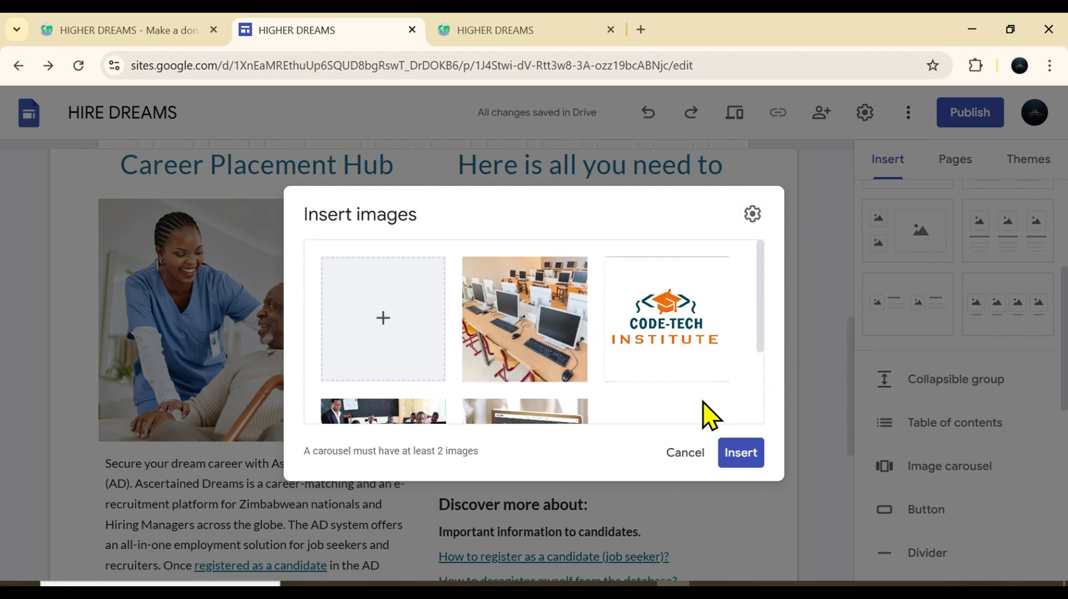
pyautogui.click(740, 452)
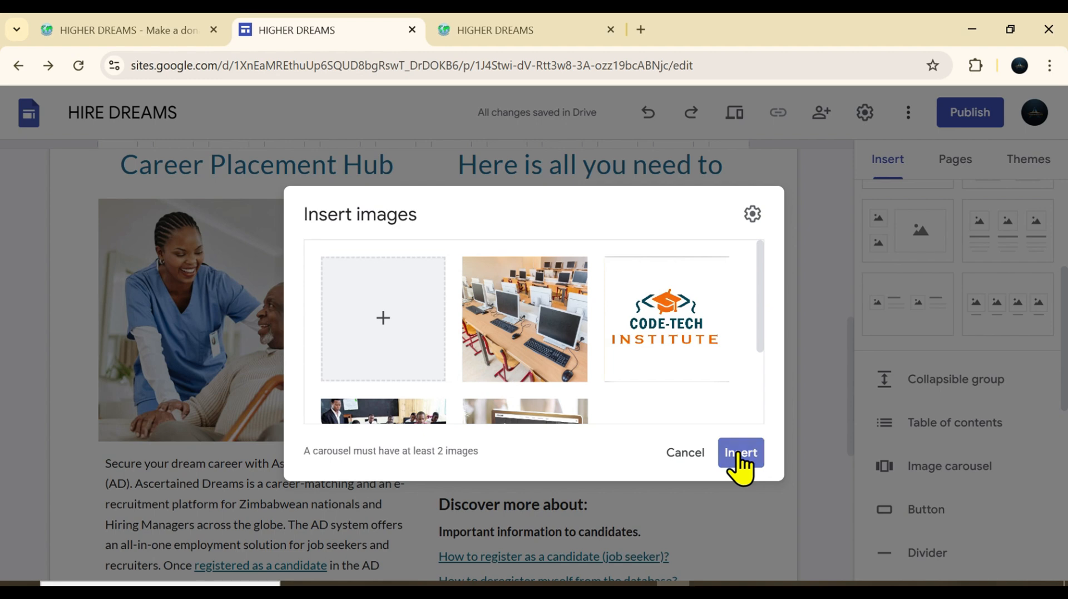
pyautogui.click(738, 454)
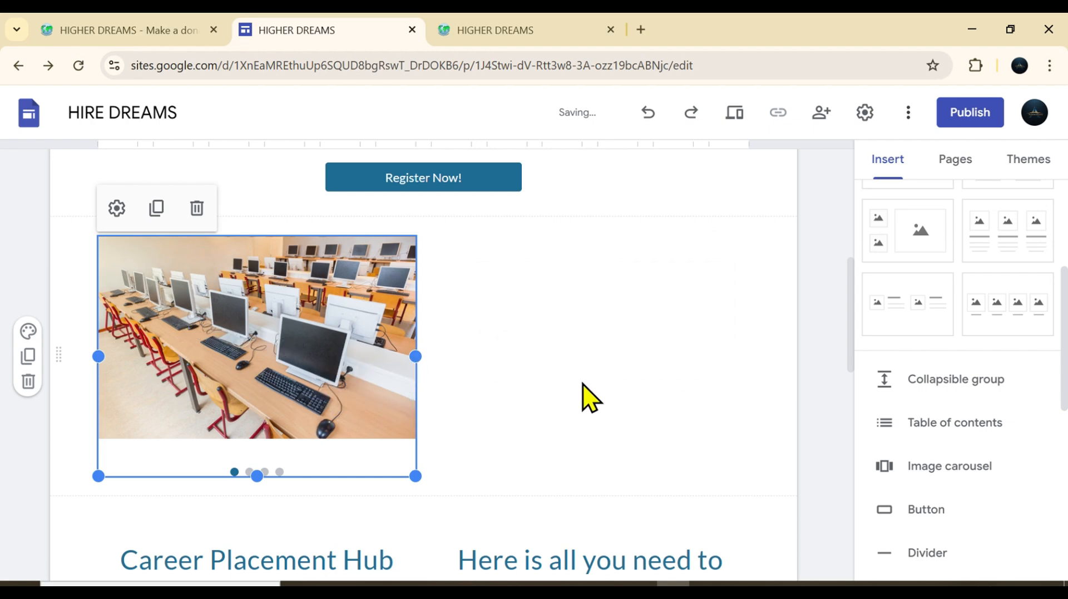
# Move the new image carousel into the column below the "Here is all you need to know" heading, above the portrait picture
pyautogui.scroll(2, 853, 339)
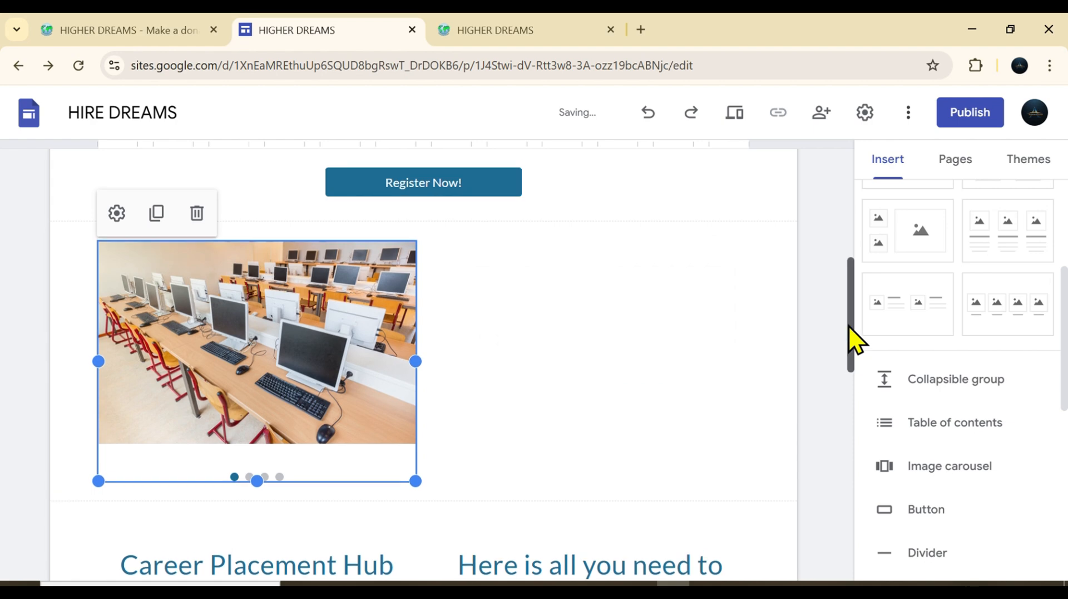
pyautogui.scroll(3, 856, 323)
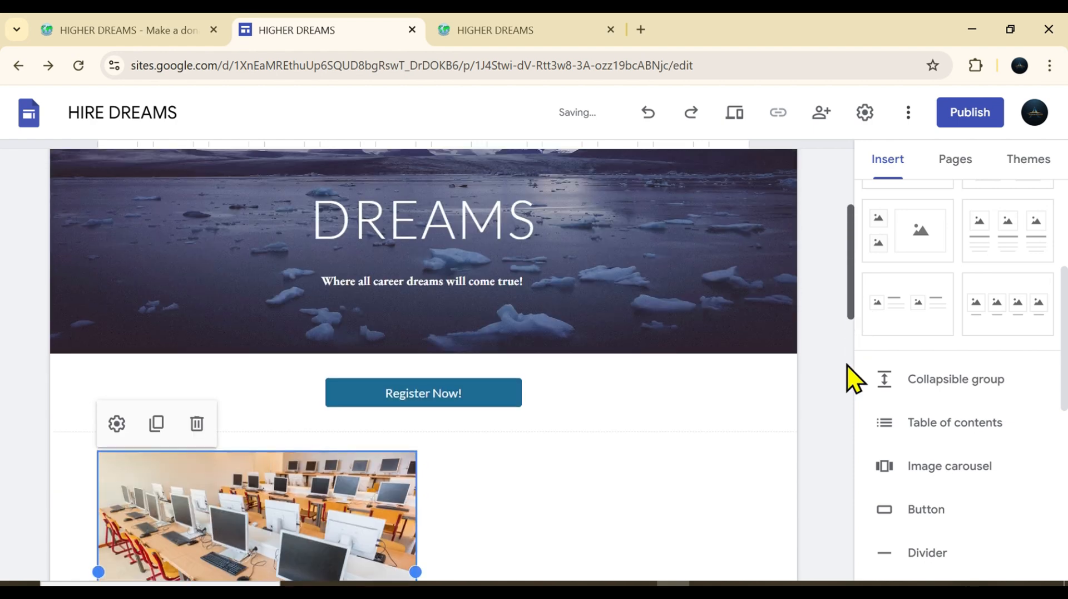
pyautogui.scroll(-7, 854, 423)
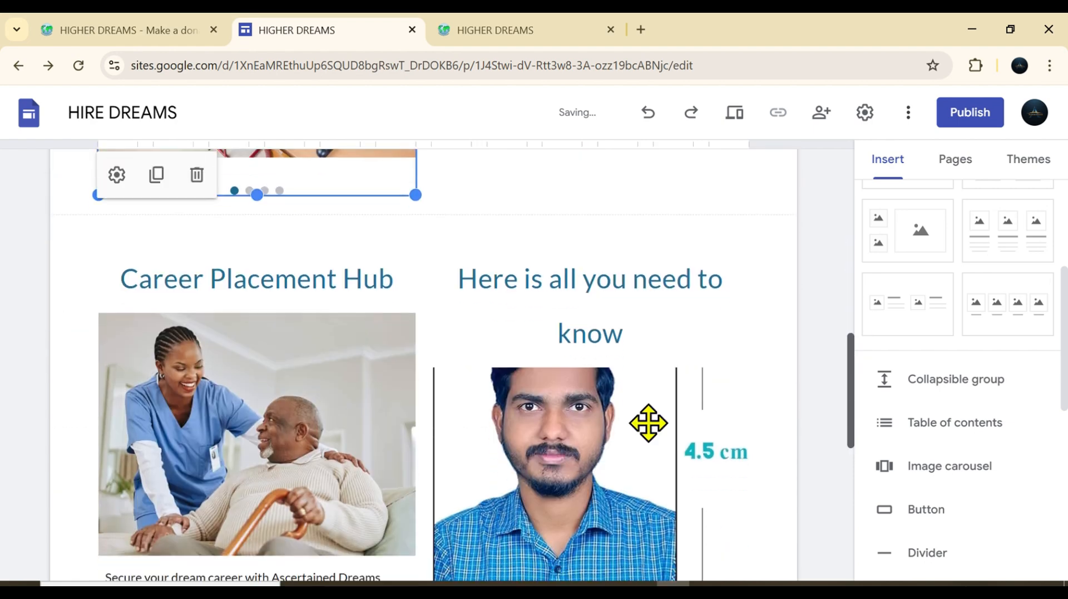
pyautogui.click(571, 449)
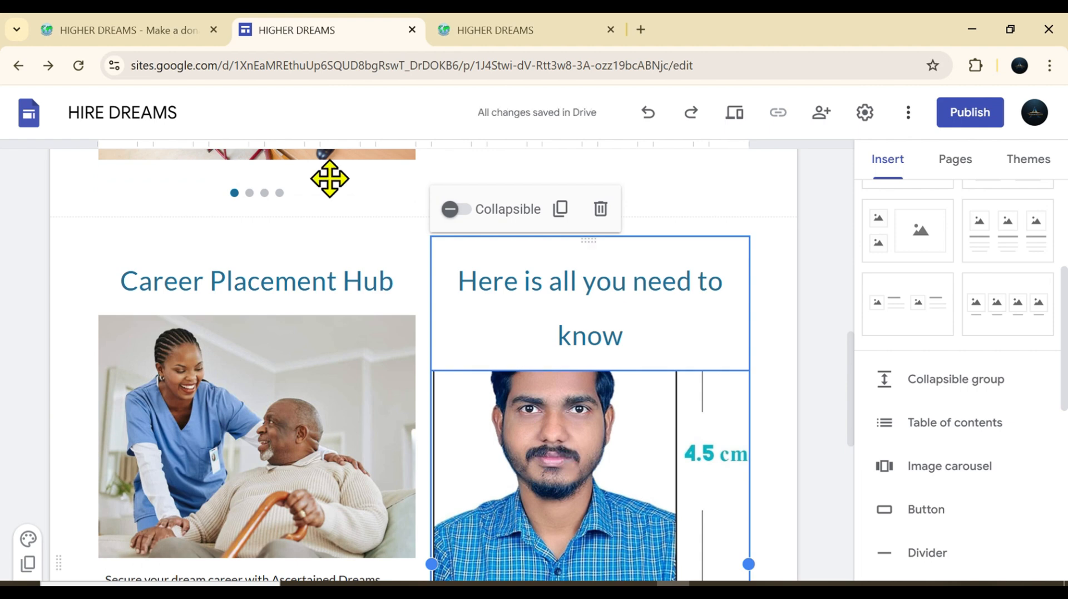
pyautogui.click(298, 165)
pyautogui.moveTo(298, 165); pyautogui.dragTo(564, 372)
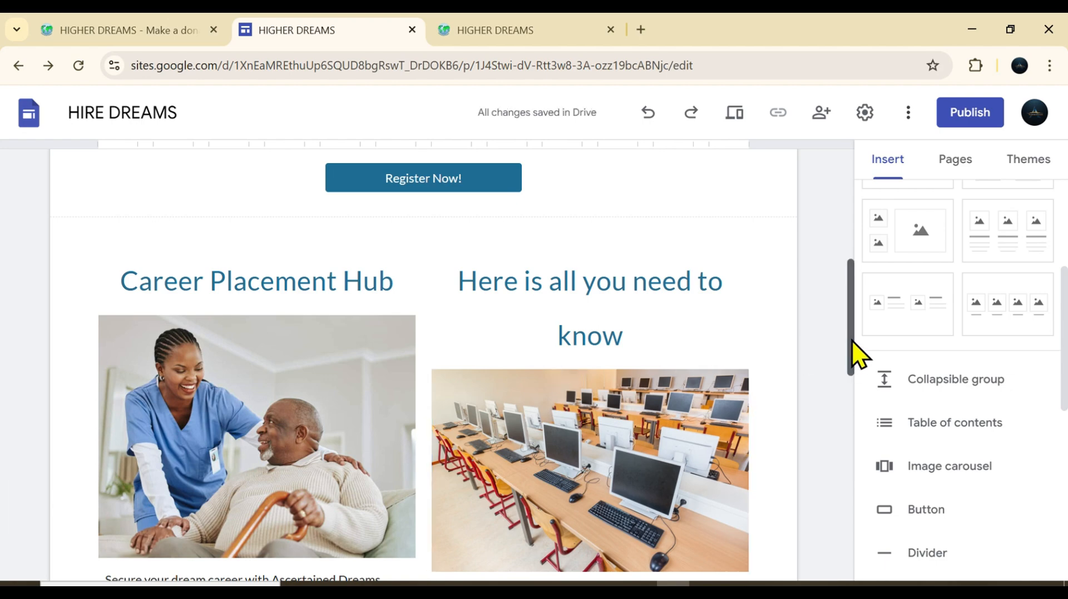
# Remove the portrait picture with the 4.5 cm marking below the carousel
pyautogui.scroll(-3, 848, 363)
pyautogui.scroll(-6, 839, 417)
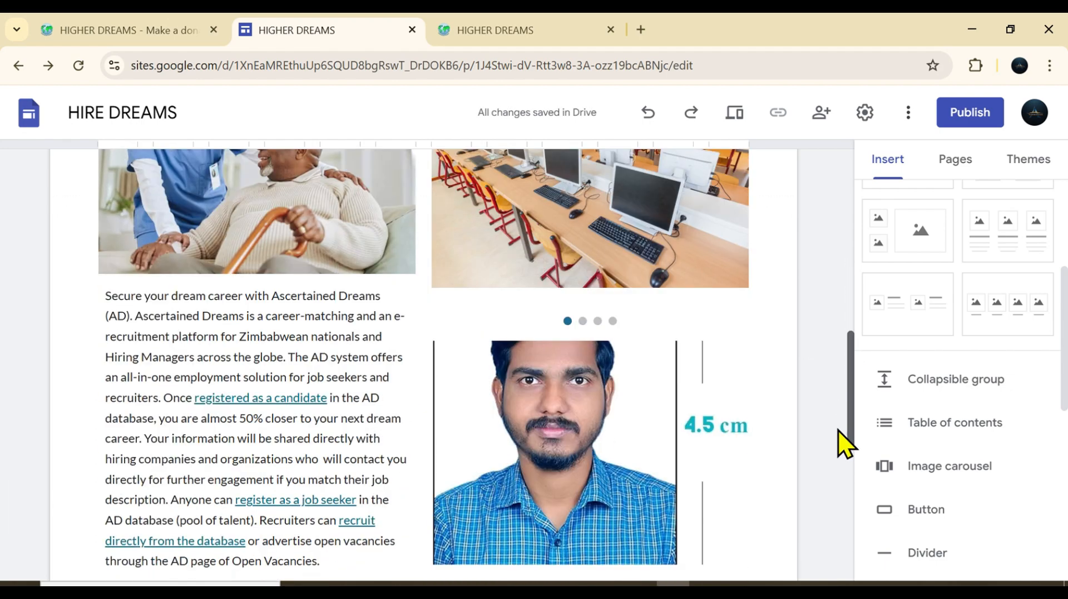
pyautogui.click(582, 379)
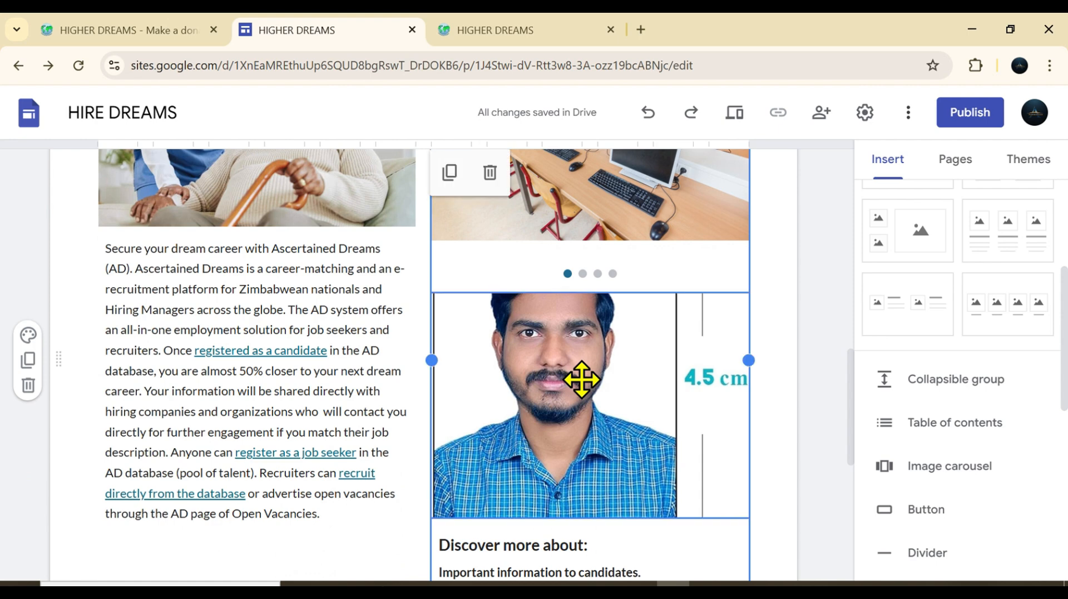
pyautogui.click(570, 395)
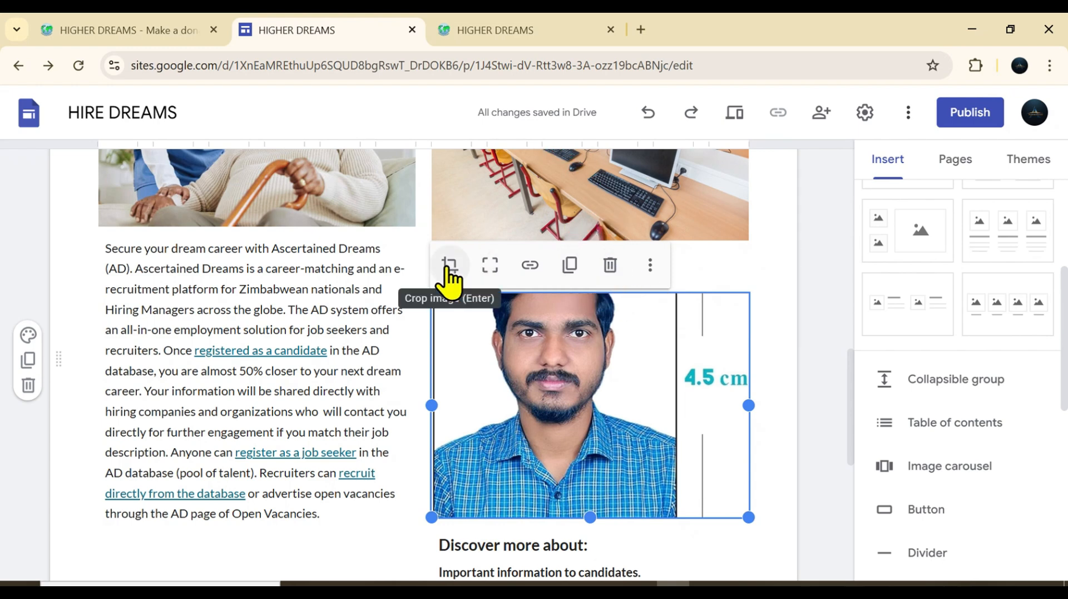
pyautogui.click(610, 266)
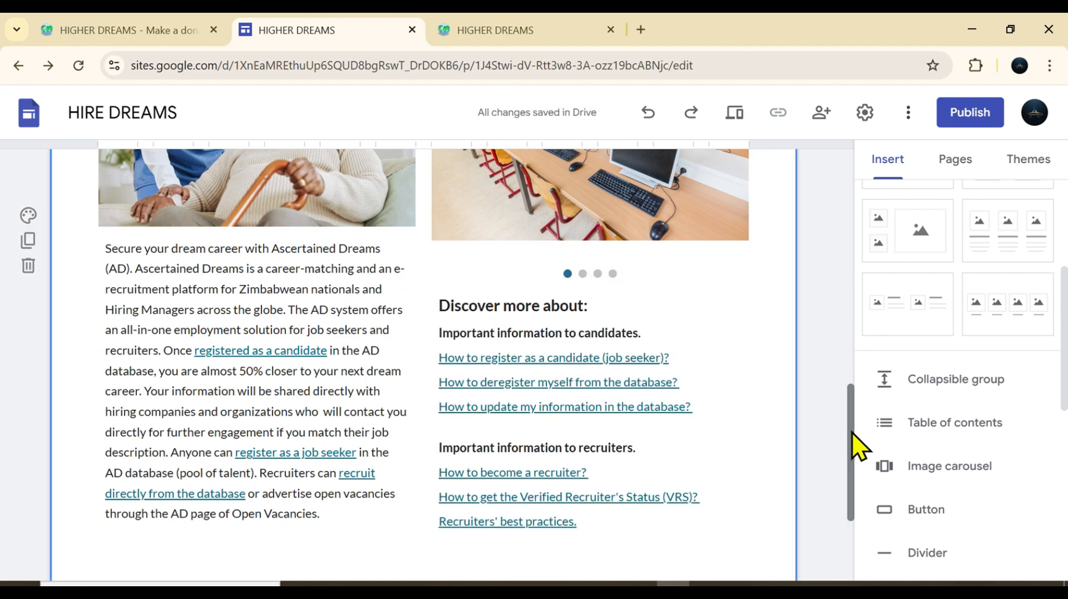
# Preview the site, step backward and forward through the carousel images under "Here is all you need to know", and exit the preview
pyautogui.scroll(2, 855, 423)
pyautogui.scroll(3, 852, 348)
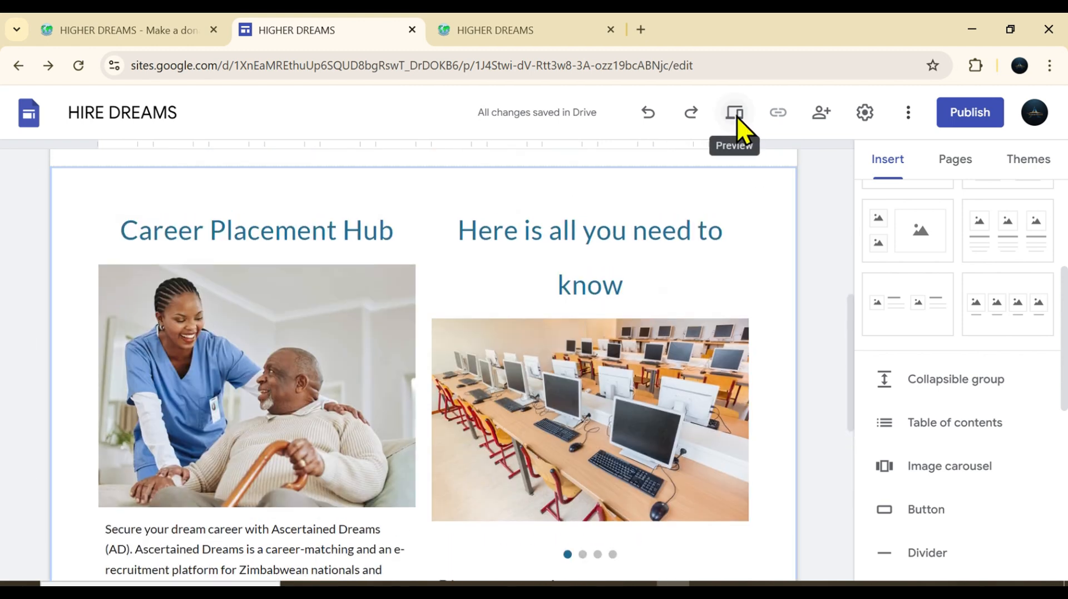
pyautogui.click(736, 115)
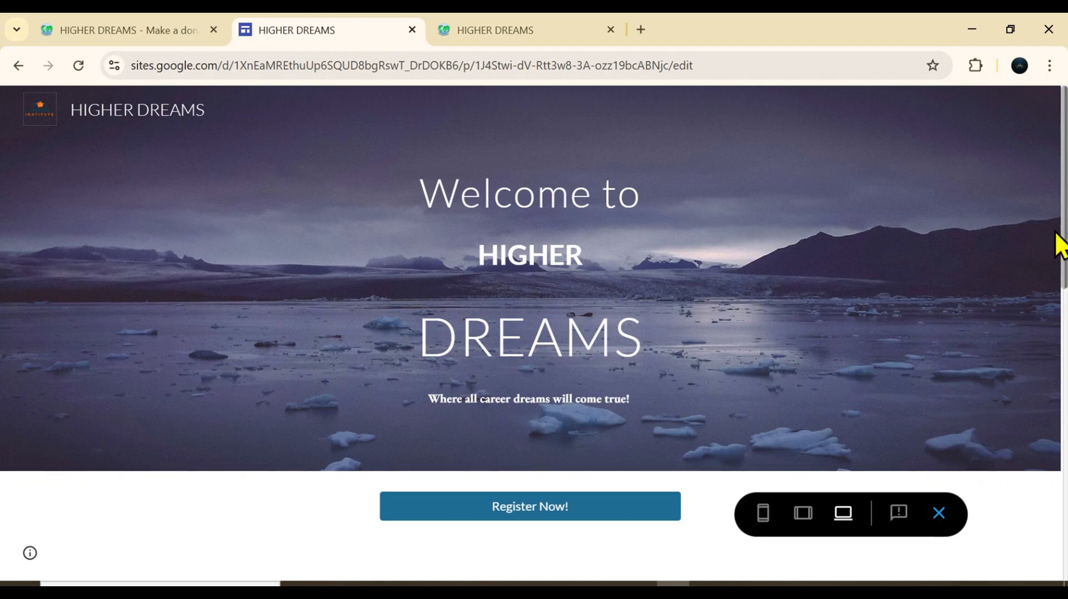
pyautogui.scroll(-7, 1061, 278)
pyautogui.scroll(-2, 1058, 398)
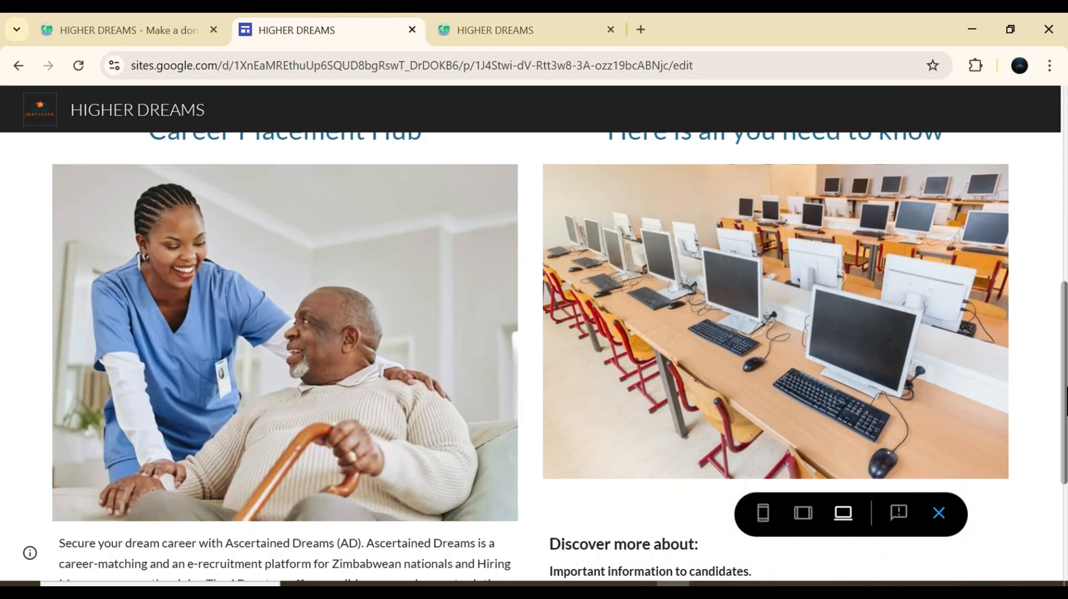
pyautogui.moveTo(1065, 393); pyautogui.dragTo(1066, 417)
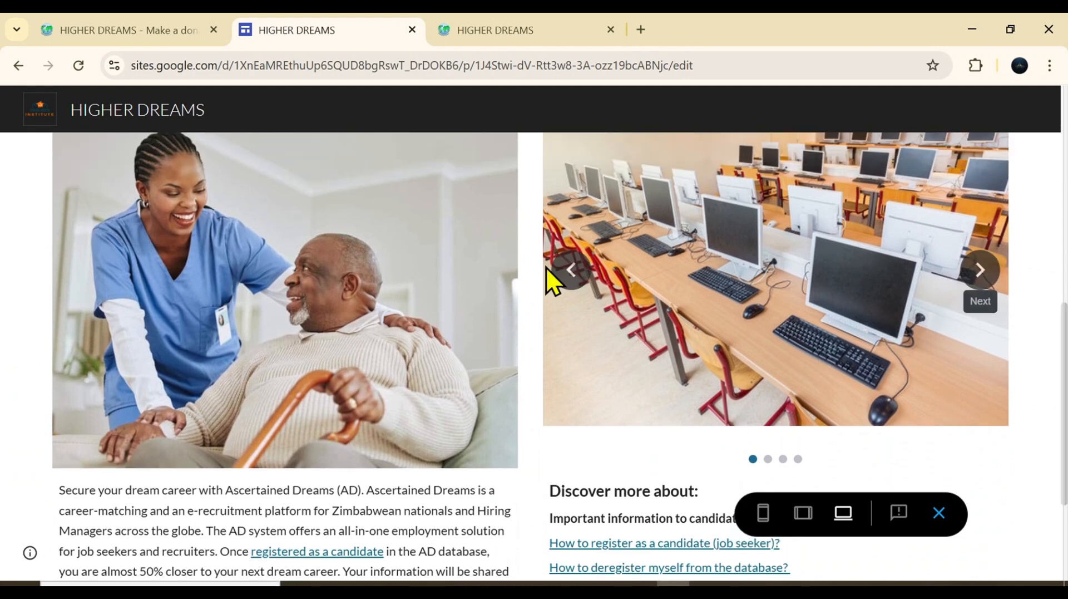
pyautogui.click(577, 276)
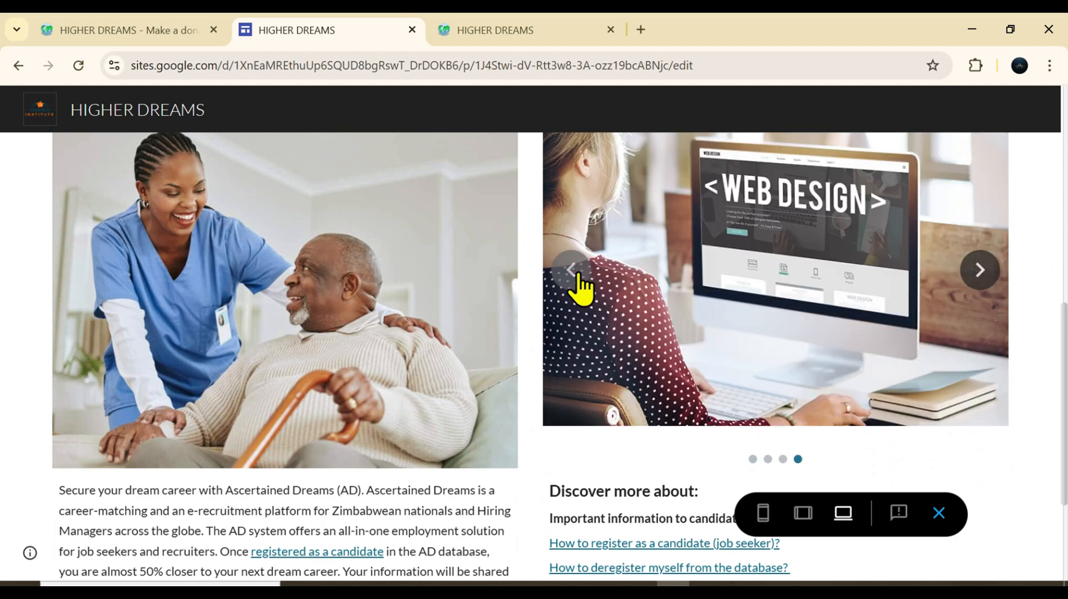
pyautogui.click(577, 276)
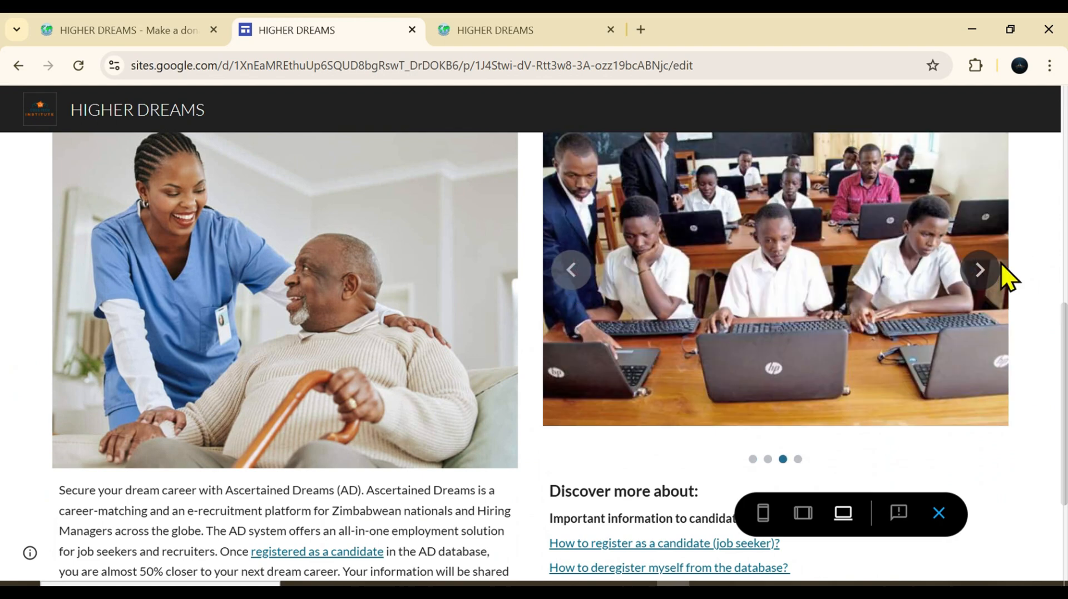
pyautogui.click(982, 281)
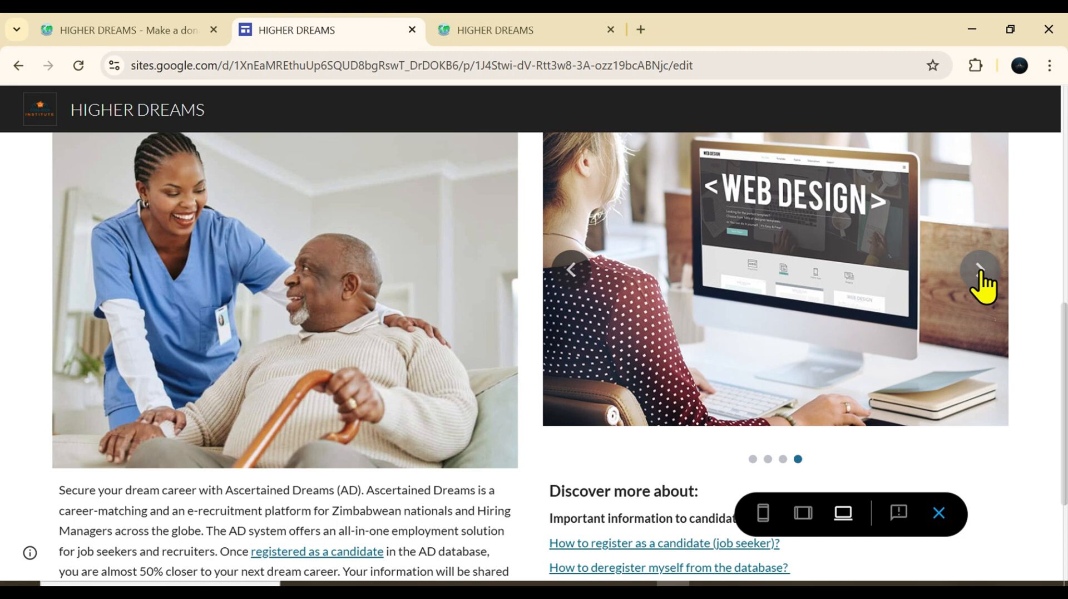
pyautogui.click(939, 513)
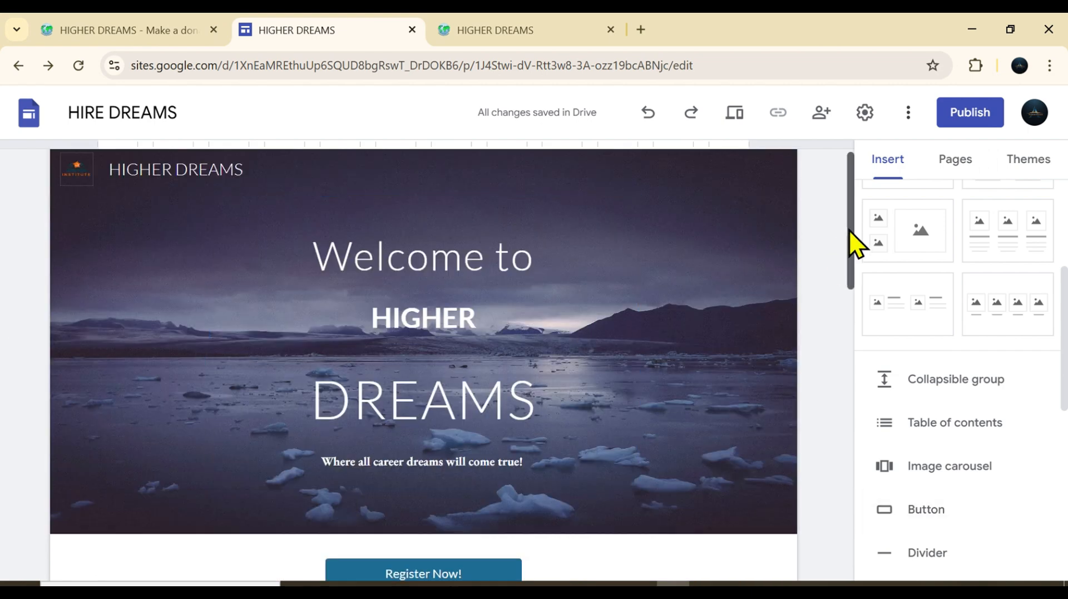
# Edit the carousel's settings to turn on Auto start with Medium transition speed, and update the carousel
pyautogui.scroll(-2, 836, 356)
pyautogui.scroll(-8, 837, 355)
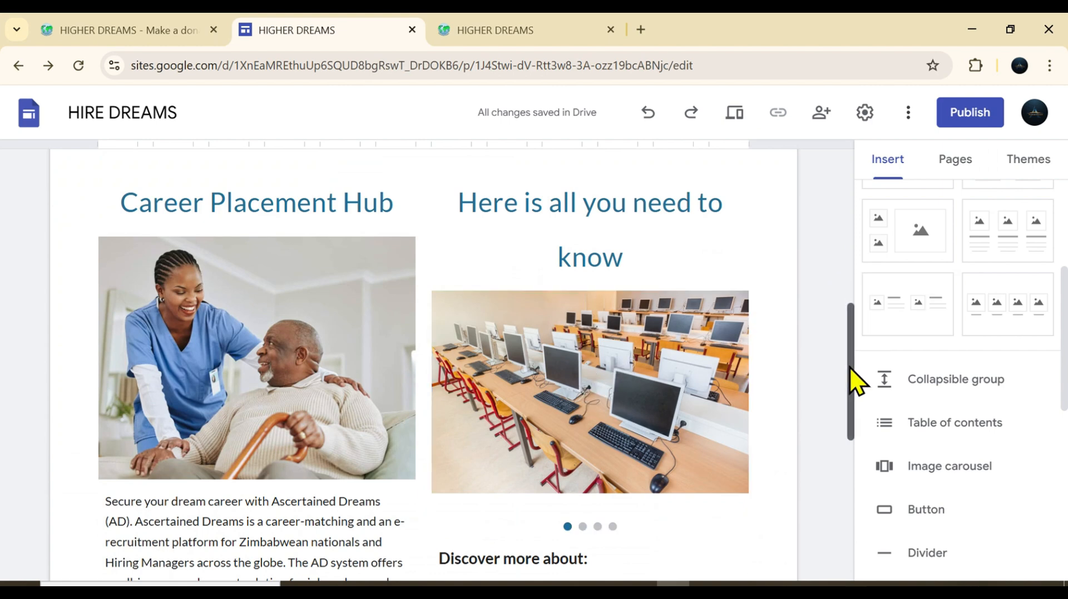
pyautogui.scroll(-2, 852, 369)
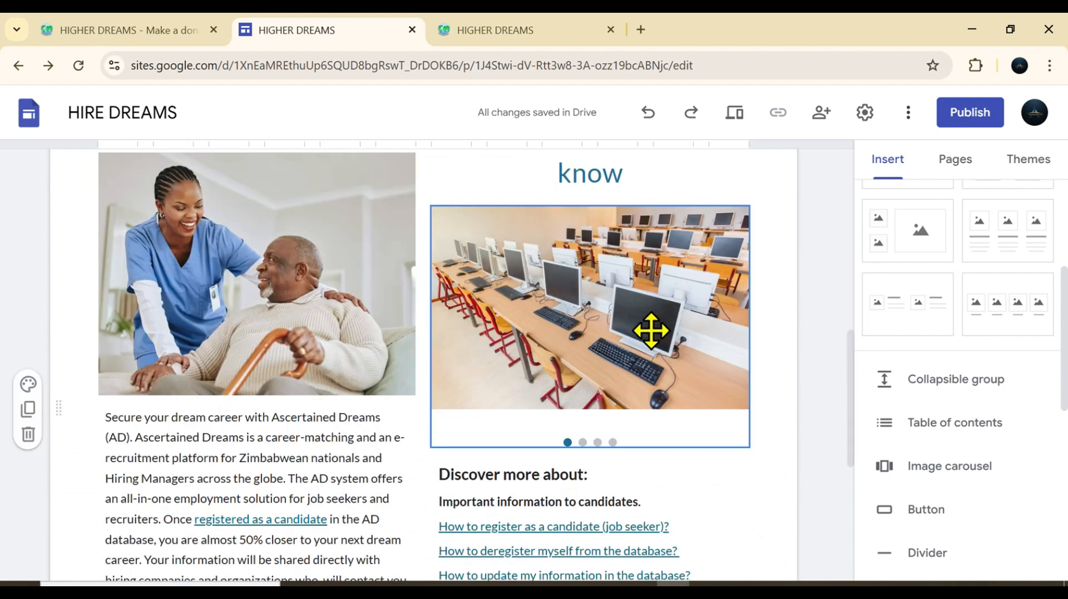
pyautogui.click(651, 331)
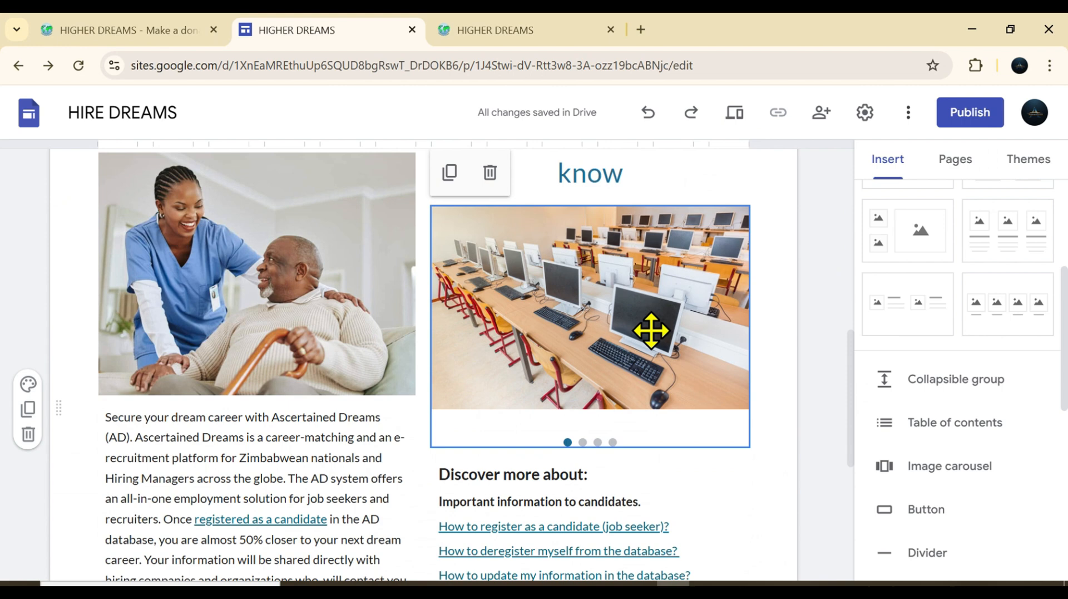
pyautogui.doubleClick(623, 315)
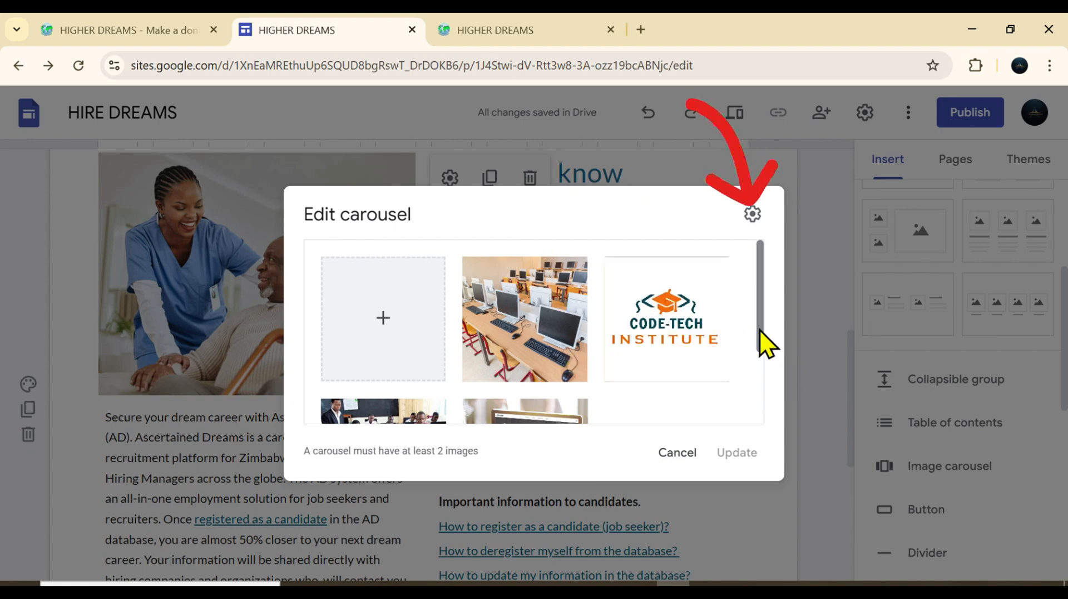
pyautogui.click(753, 213)
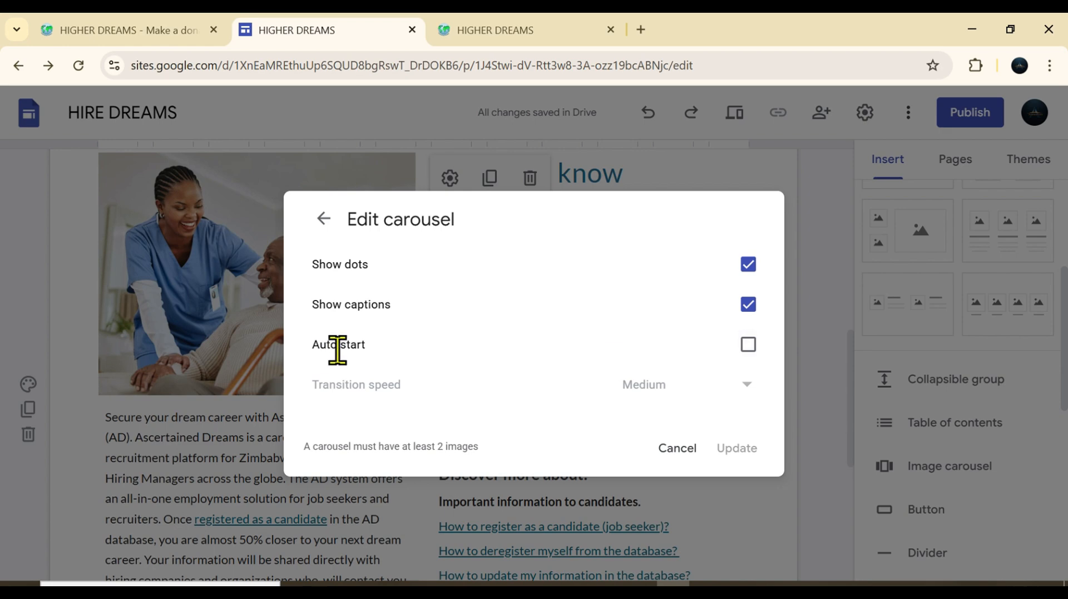
pyautogui.click(746, 346)
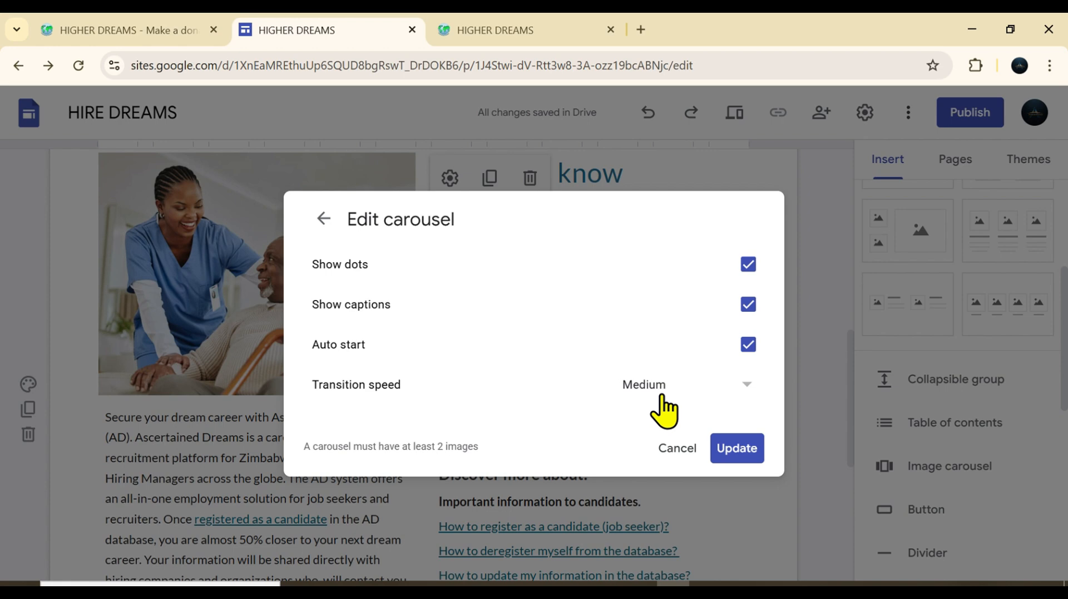
pyautogui.click(747, 387)
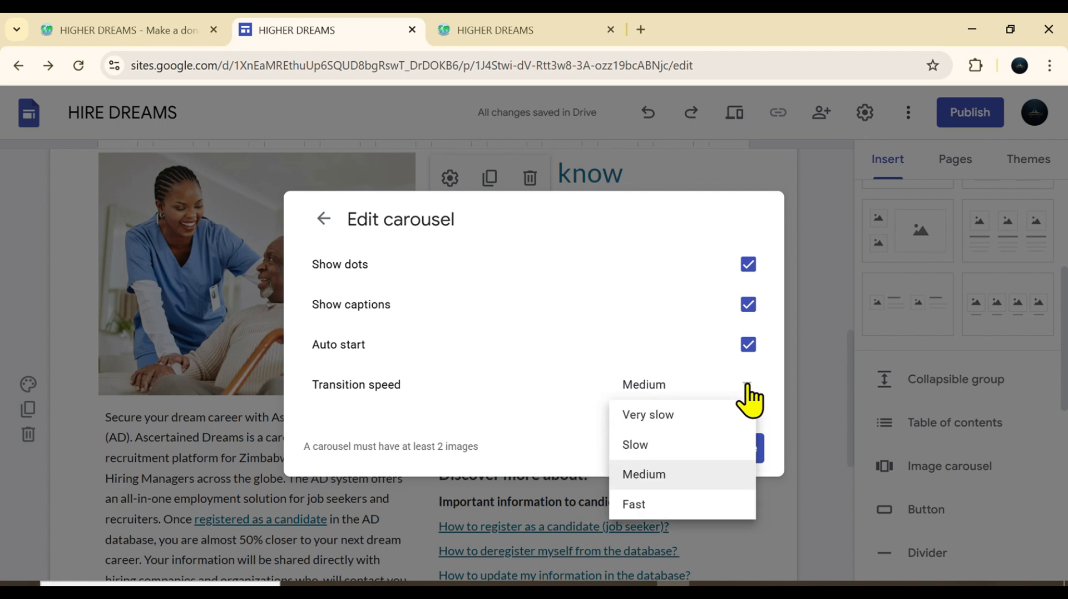
pyautogui.click(659, 473)
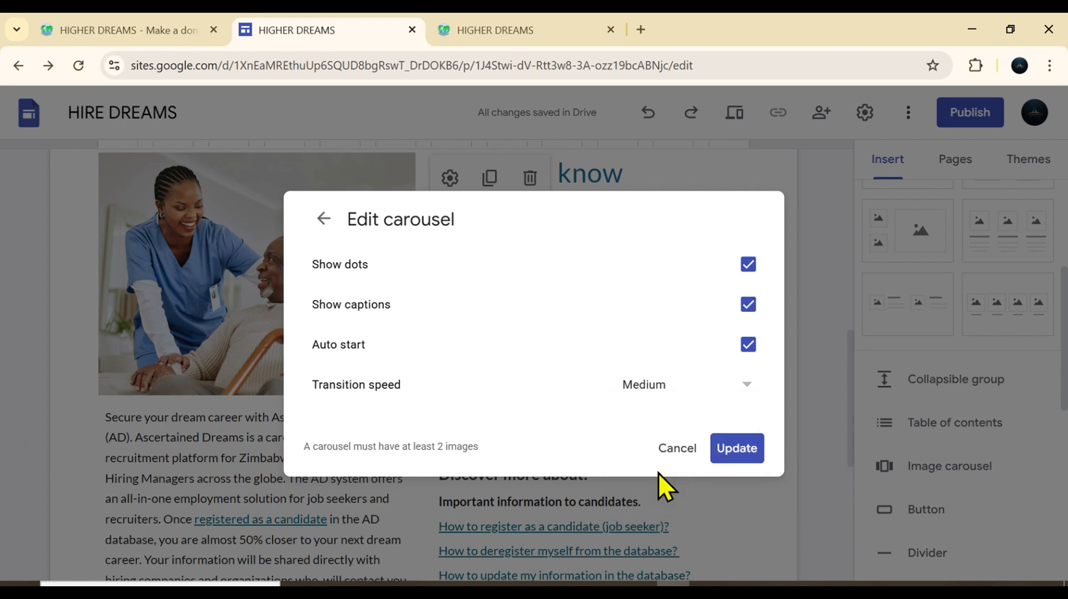
pyautogui.click(730, 448)
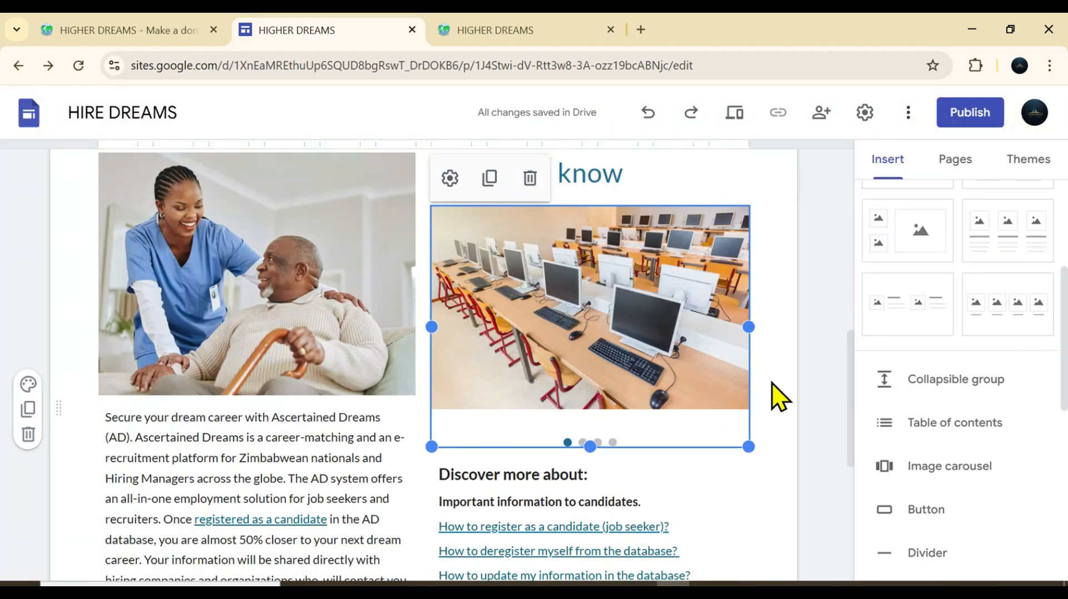
# Preview the site again and check how the carousel under "Here is all you need to know" plays automatically
pyautogui.click(779, 396)
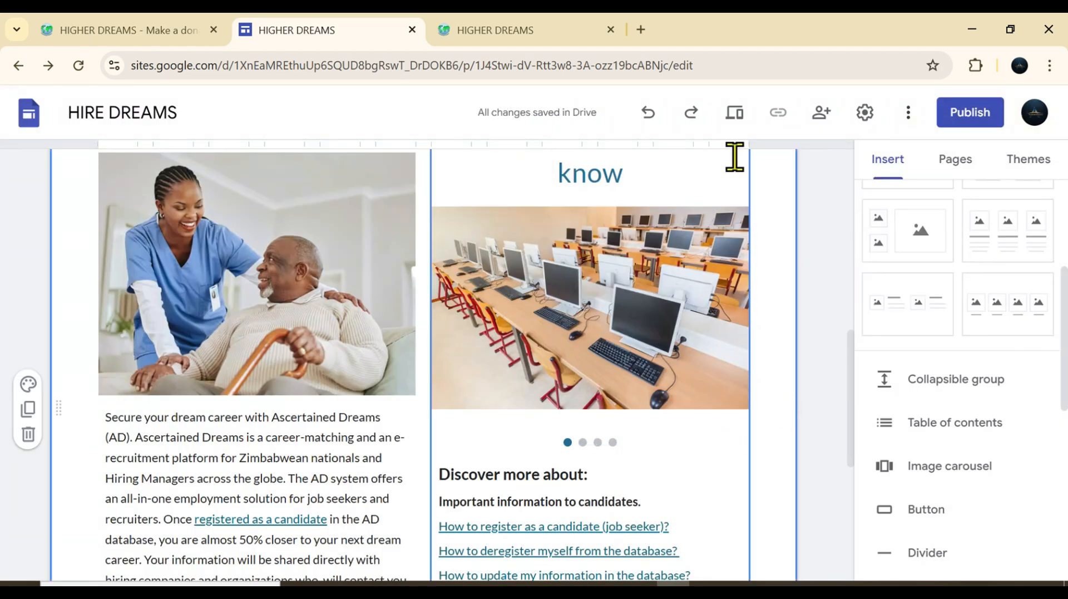
pyautogui.click(738, 113)
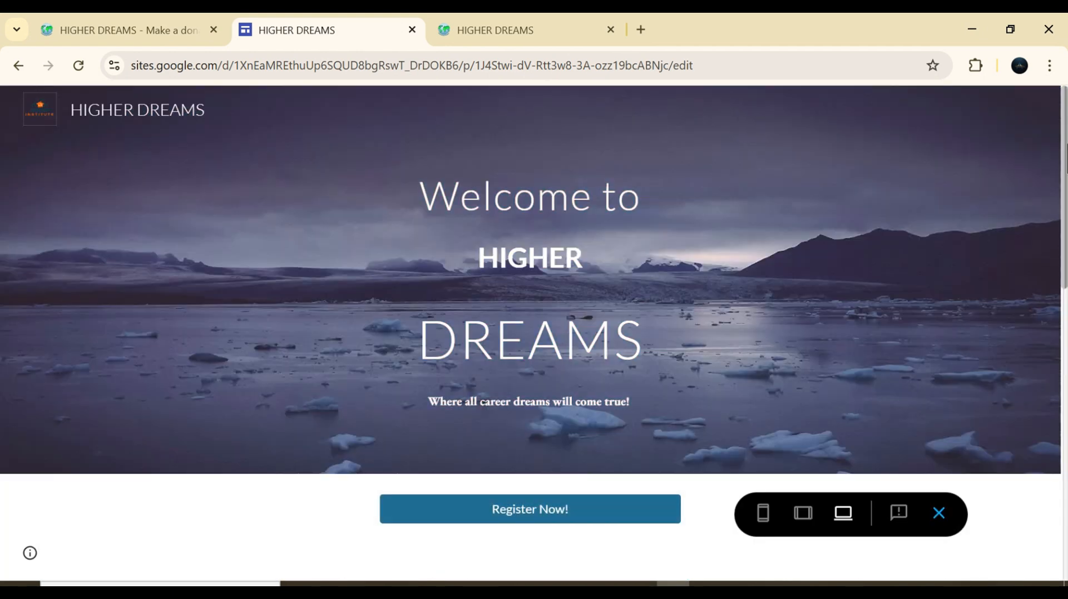
pyautogui.moveTo(1063, 262); pyautogui.dragTo(1064, 383)
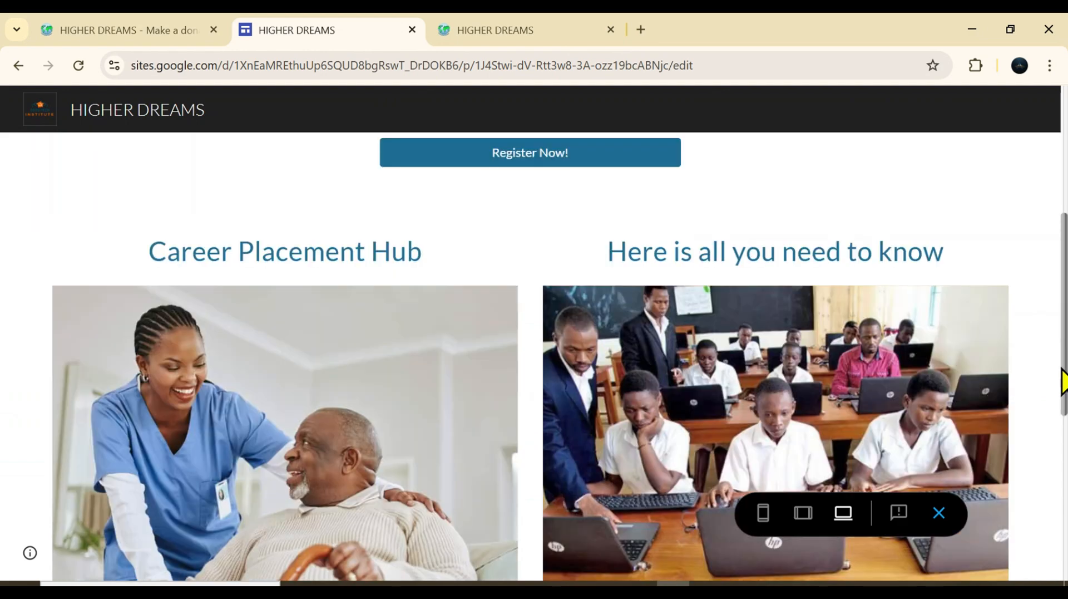
pyautogui.scroll(-3, 1064, 383)
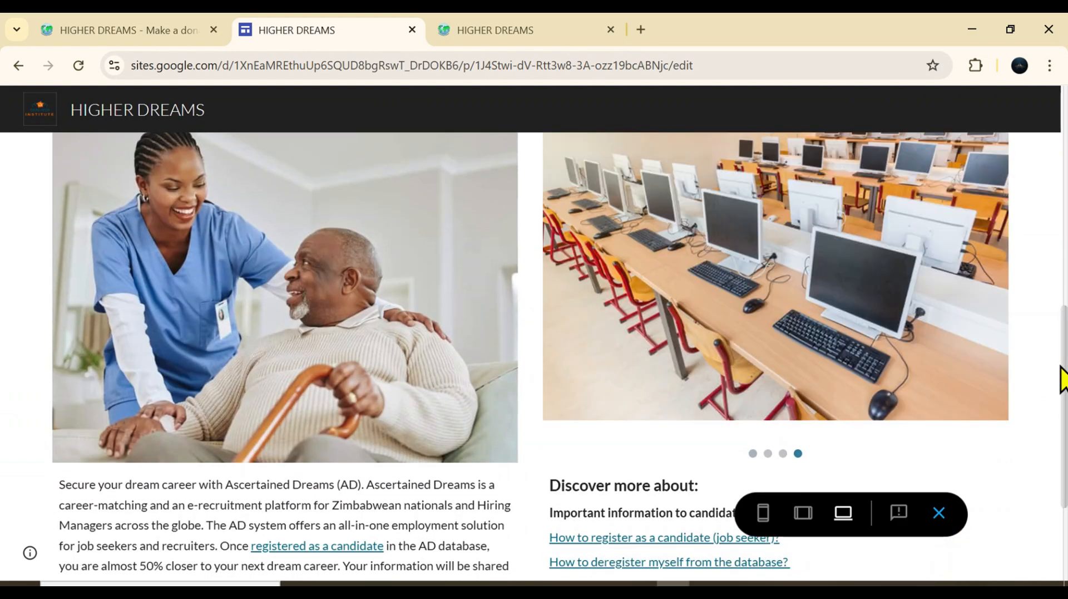